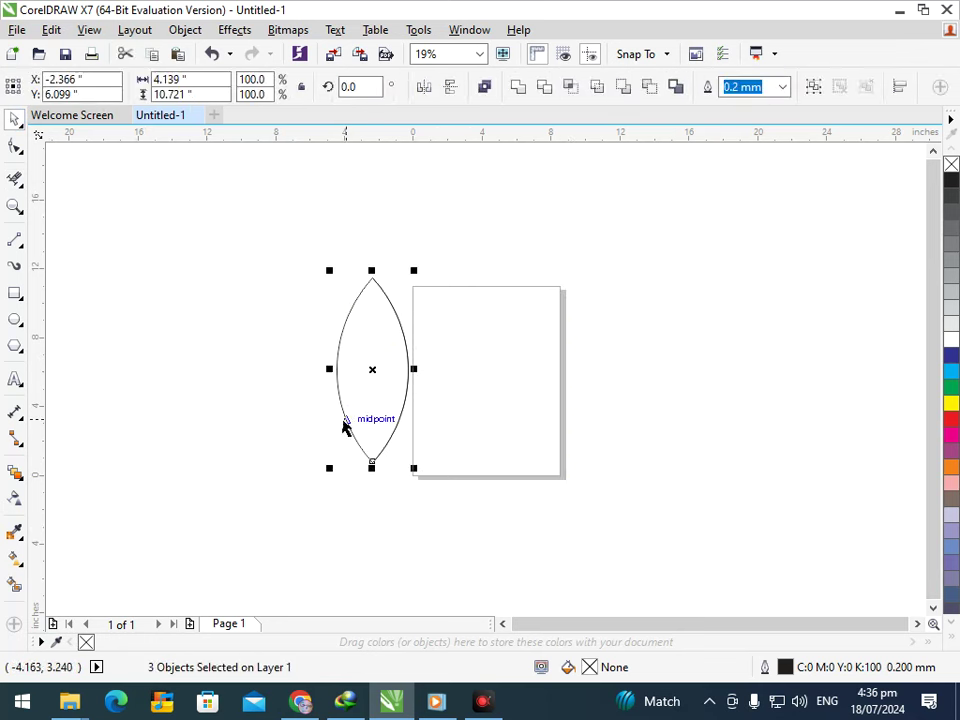
Try to apply an inward contour to the leaf-shaped petal outline
left_click(16, 472)
left_click(87, 513)
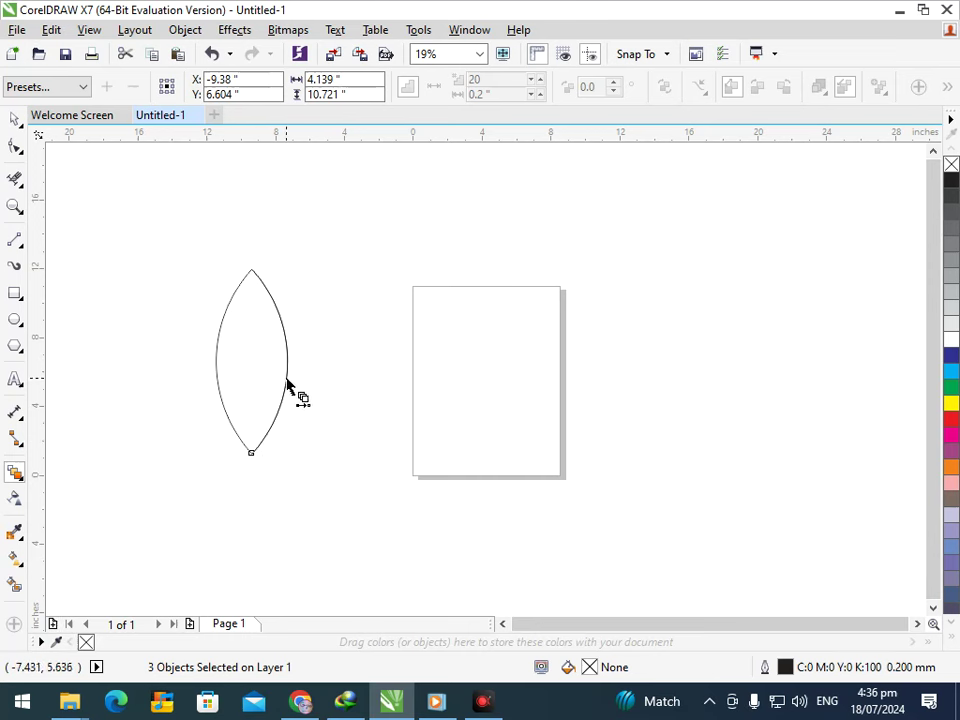
left_click_drag(287, 379, 208, 380)
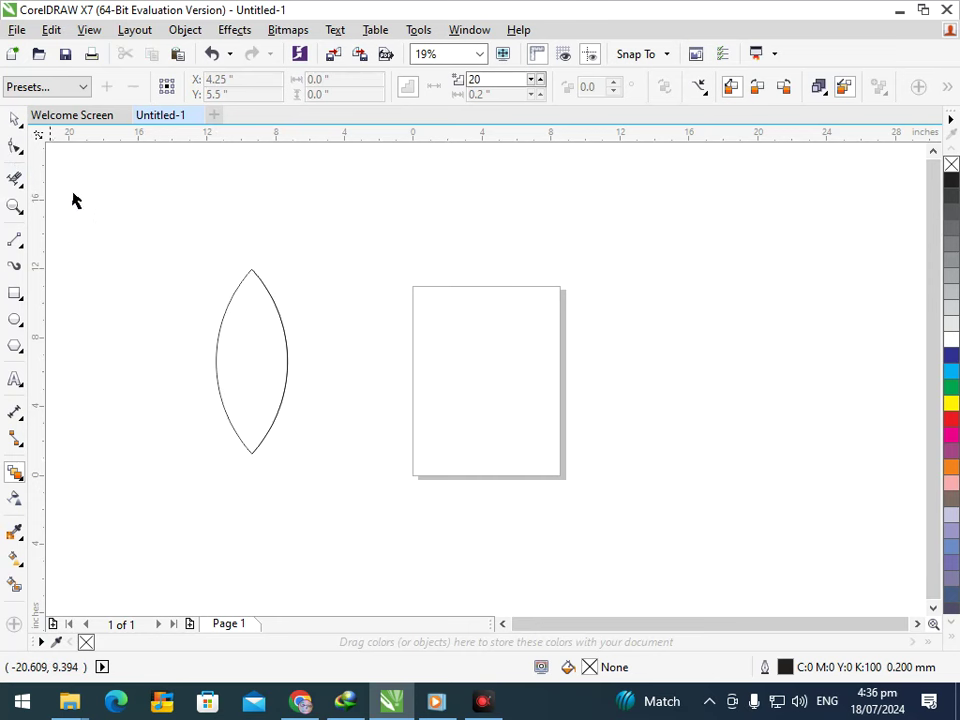
left_click(14, 120)
left_click_drag(265, 386, 216, 439)
key("ctrl+z")
left_click_drag(178, 229, 305, 470)
left_click_drag(208, 459, 215, 460)
key("ctrl+z")
left_click(326, 495)
Group the petal's three objects and create five progressively smaller concentric copies inside it at even spacing
left_click_drag(163, 216, 348, 530)
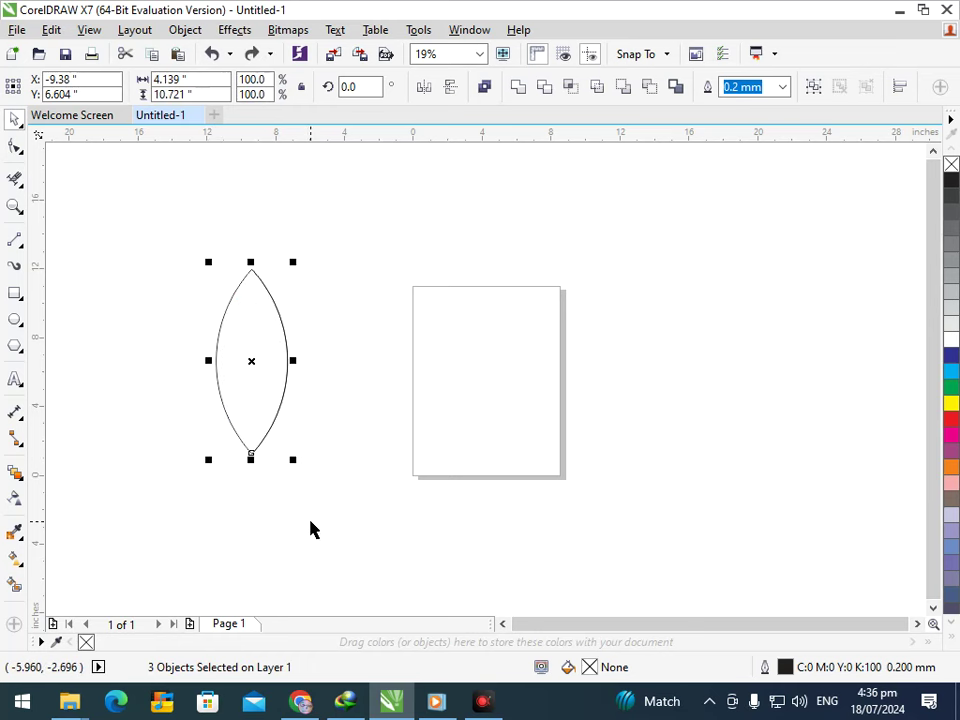
key("ctrl+g")
left_click_drag(212, 461, 219, 446)
key("ctrl+r")
key("ctrl+r")
key("ctrl+r")
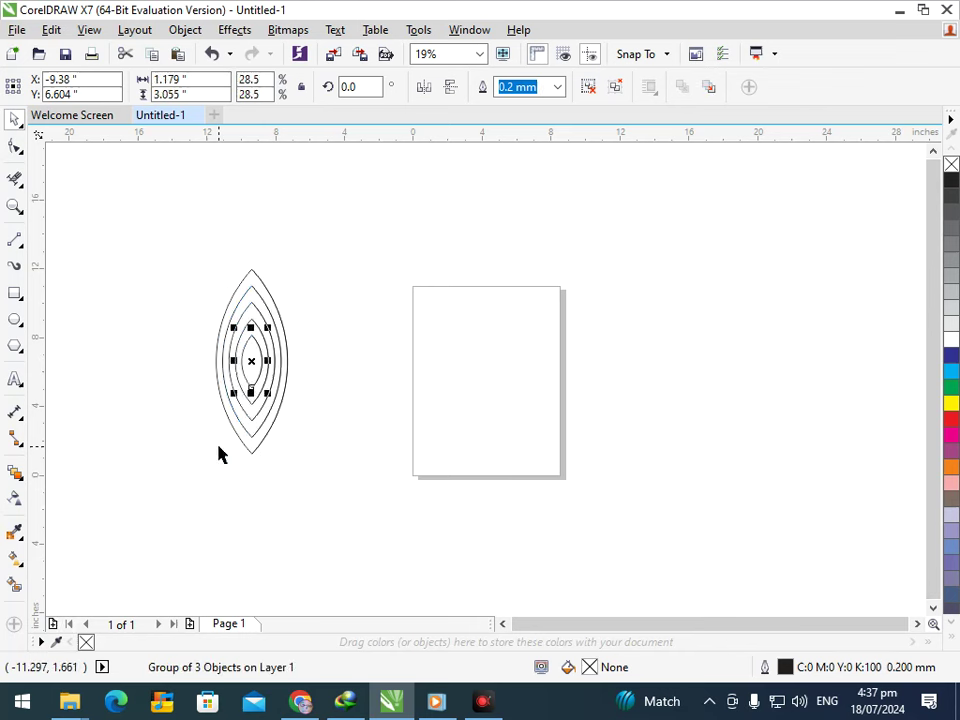
key("ctrl+r")
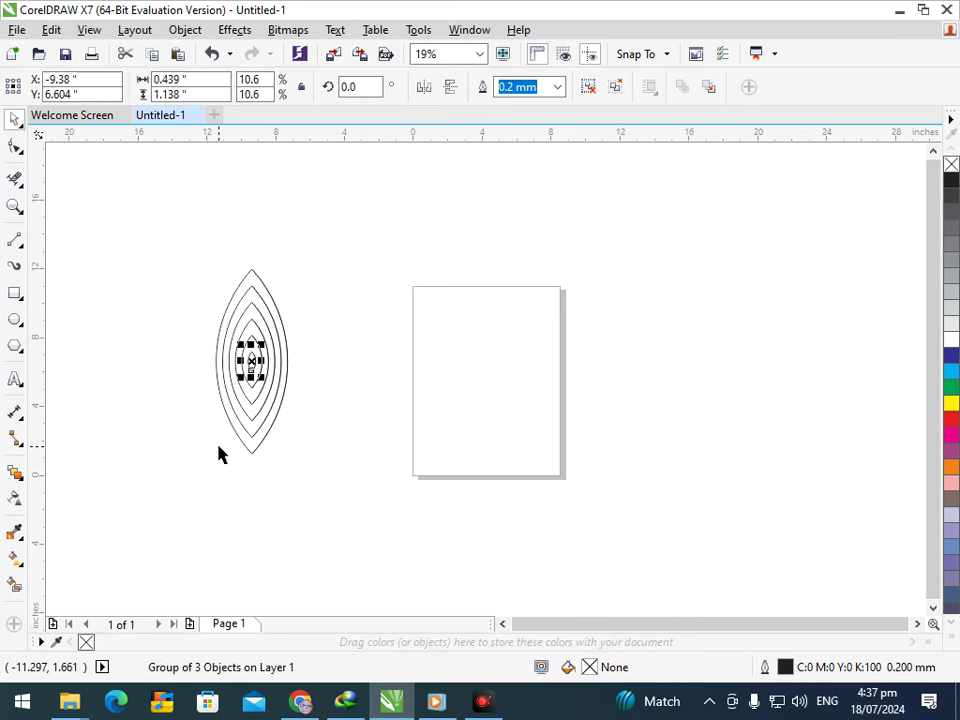
Select all six nested petal shapes and set their outline colour to cyan
left_click(318, 492)
left_click_drag(167, 236, 315, 475)
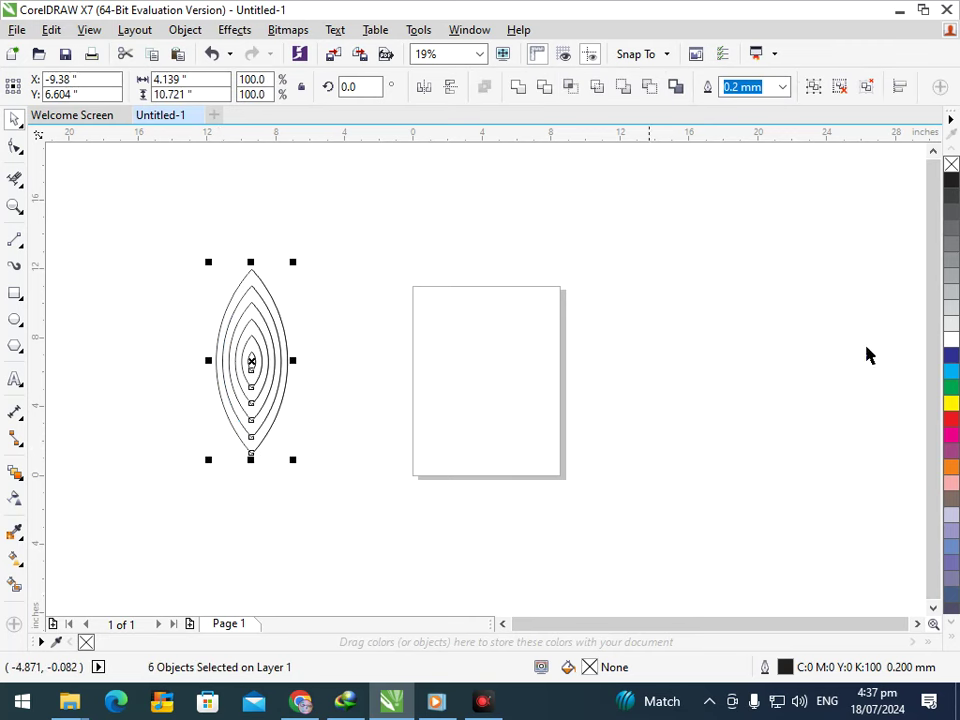
right_click(951, 371)
left_click(645, 426)
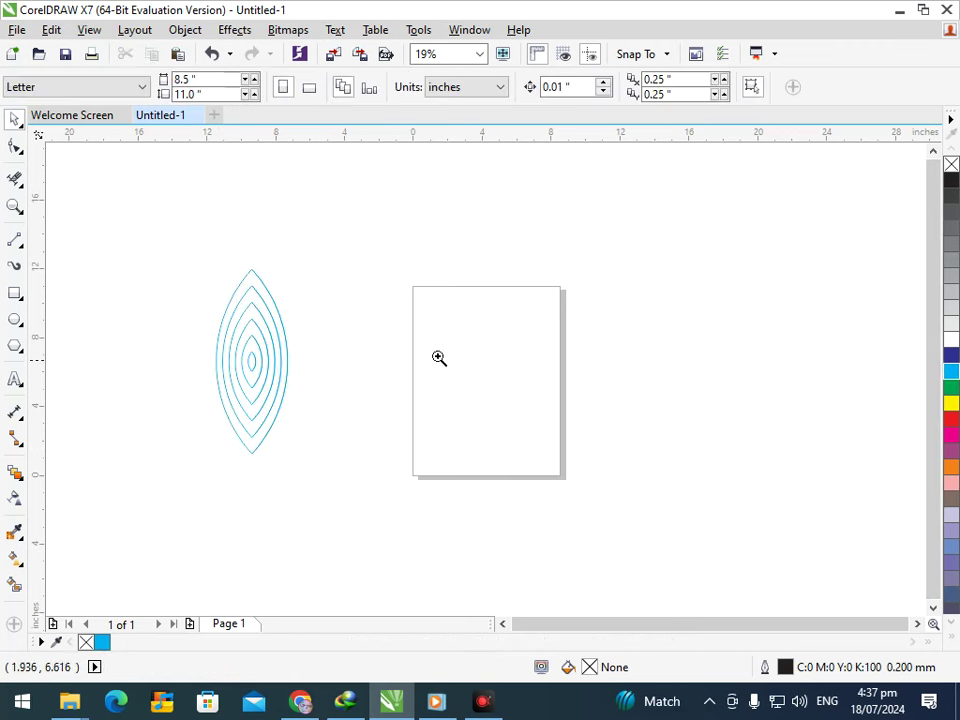
Move the nested petal shapes to open space above and left of the page and group them
scroll(456, 385, "down", 1)
left_click_drag(420, 430, 418, 425)
left_click_drag(369, 380, 233, 285)
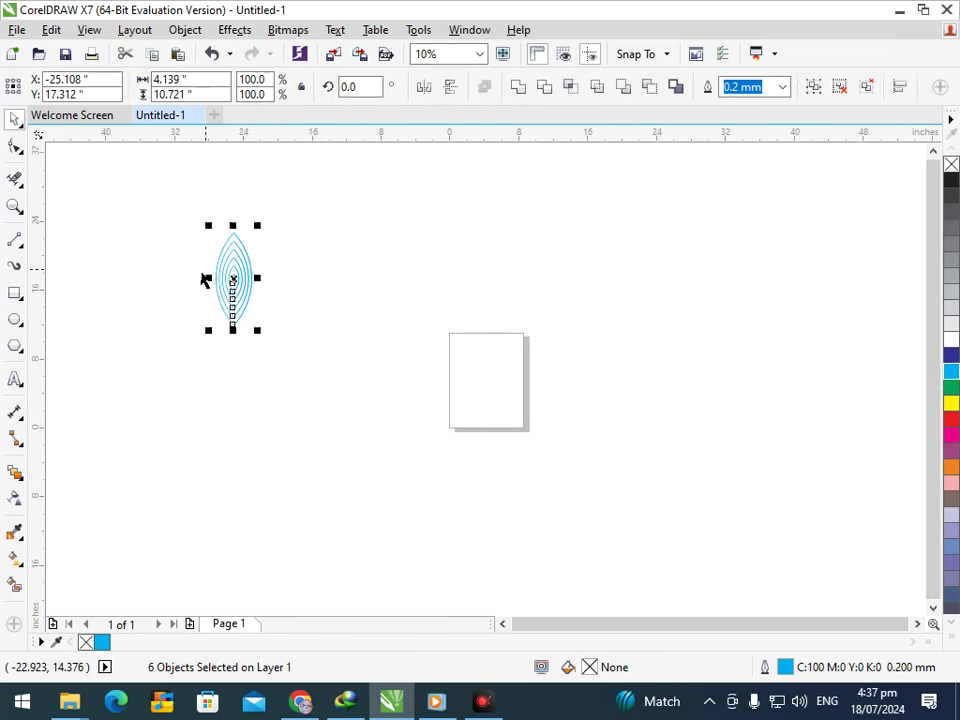
key("ctrl+g")
left_click(204, 214)
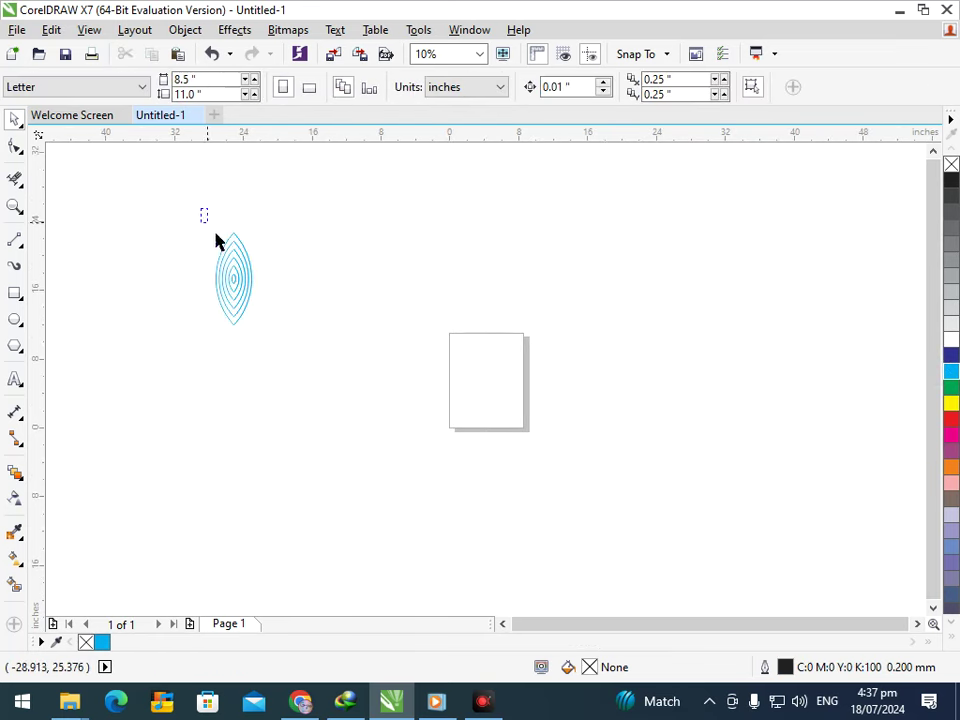
Set the petal group's rotation centre at its bottom tip and rotate it about 30° clockwise
left_click(229, 286)
left_click(229, 286)
left_click_drag(231, 280, 233, 325)
left_click_drag(259, 227, 287, 269)
right_click(287, 269)
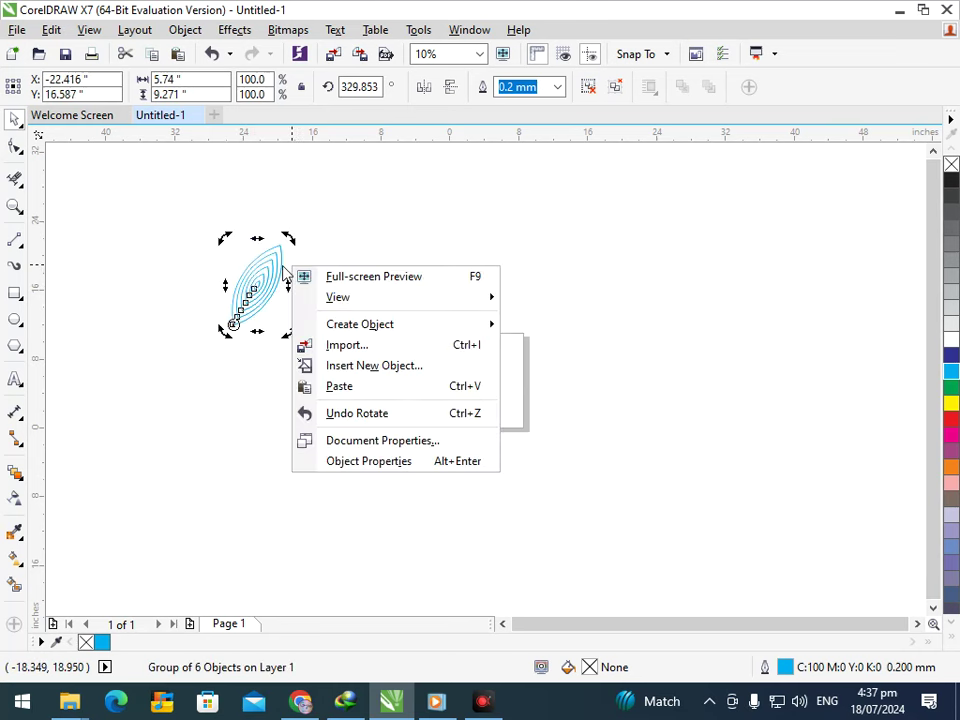
Create a copy of the petal group rotated counter-clockwise around the bottom tip to an angle of about 3°
left_click(289, 231)
left_click(289, 240)
left_click(266, 268)
left_click(264, 270)
left_click_drag(287, 237, 231, 222)
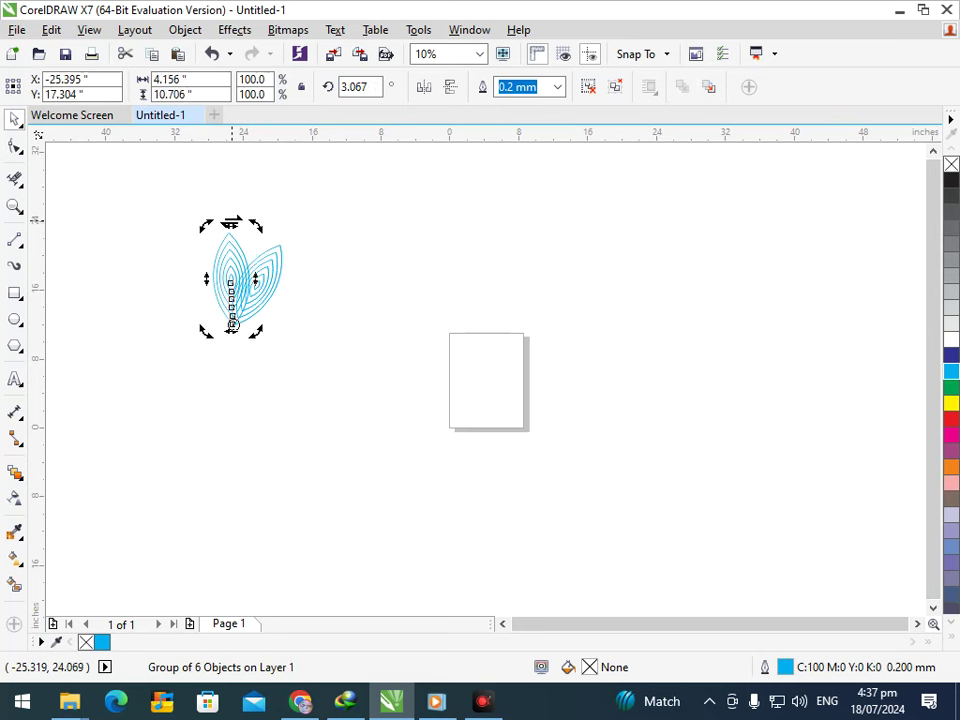
Repeat the rotated petal copy nine times around the shared tip to complete an eleven-petal flower
key("ctrl+r")
key("ctrl+r")
key("ctrl+r")
key("ctrl+r")
key("ctrl+r")
key("ctrl+r")
key("ctrl+r")
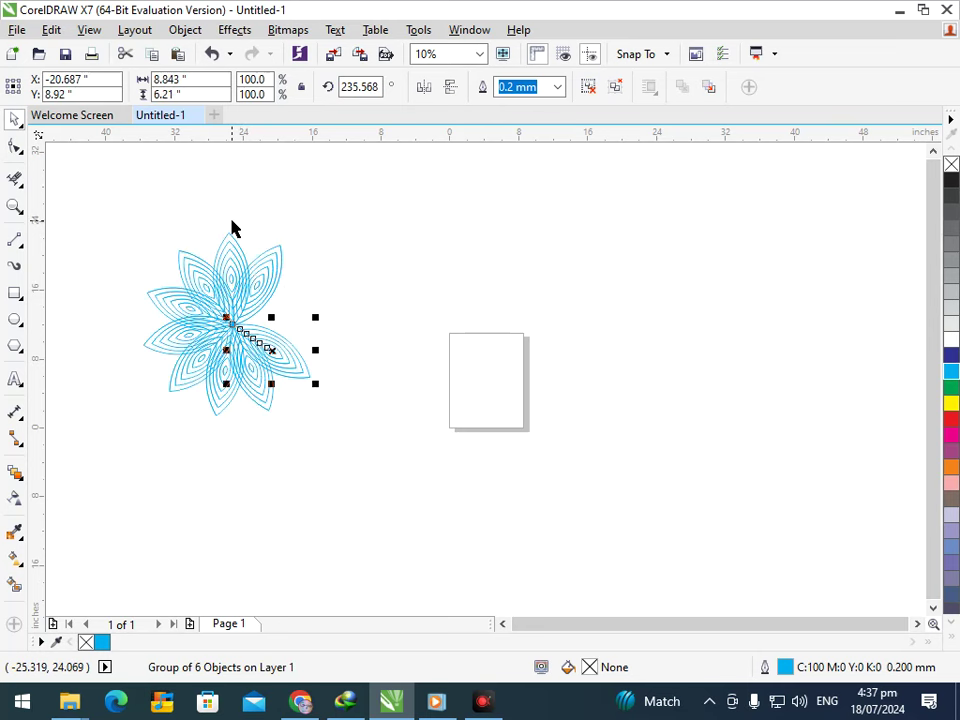
key("ctrl+r")
key("ctrl+r")
Set the outline of all eleven petals to black and group them into one flower
left_click(306, 458)
left_click_drag(97, 210, 404, 479)
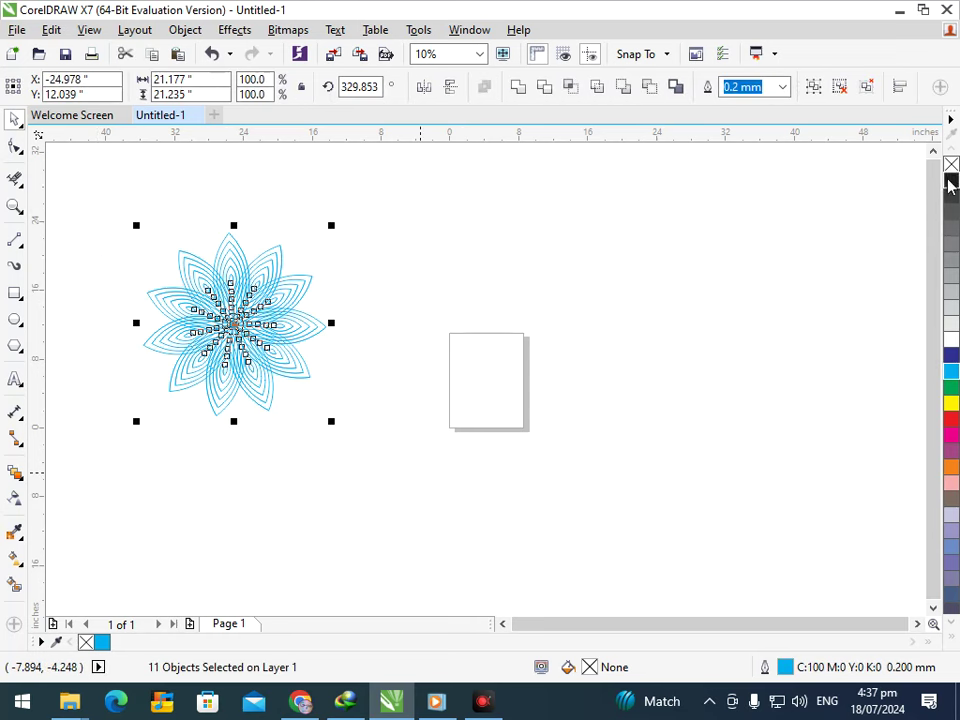
right_click(950, 185)
left_click(293, 386)
left_click_drag(58, 186, 403, 495)
left_click_drag(139, 422, 166, 397)
key("ctrl+z")
key("ctrl+g")
left_click(951, 356)
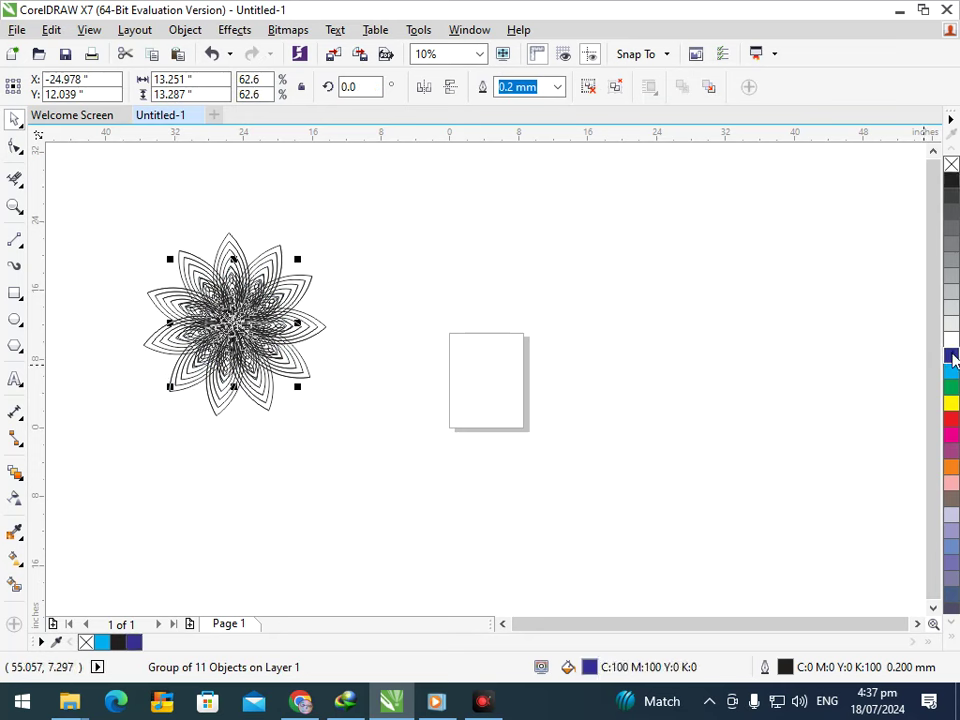
left_click(353, 369)
left_click_drag(251, 336, 634, 326)
key("Delete")
Select the grouped flower and set both its fill and outline colour to blue
key("F2")
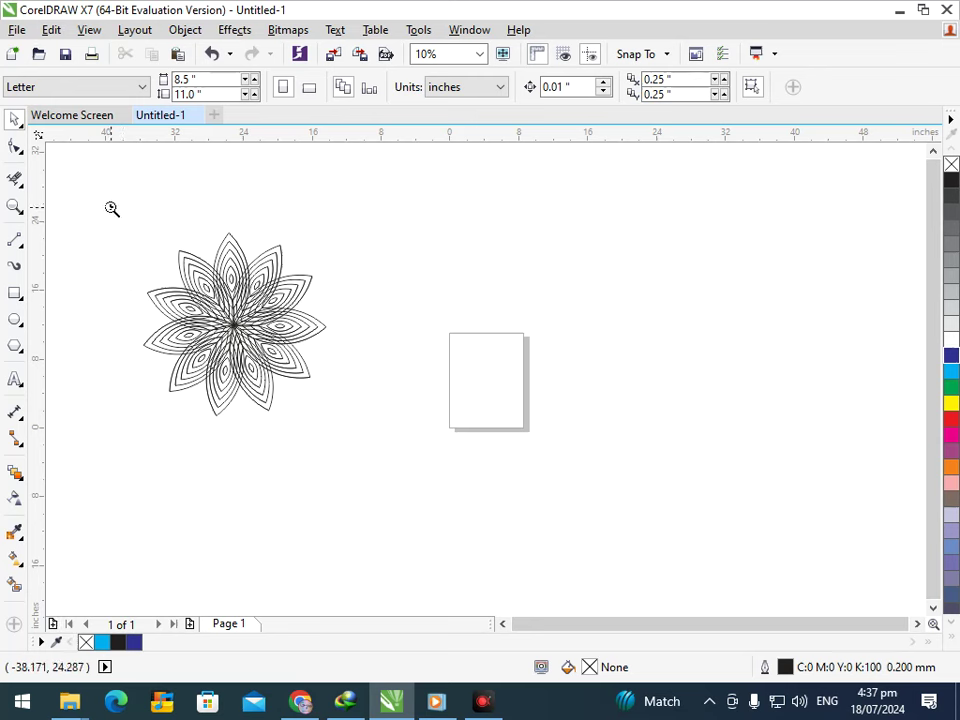
left_click_drag(112, 206, 347, 446)
left_click_drag(529, 488, 487, 483)
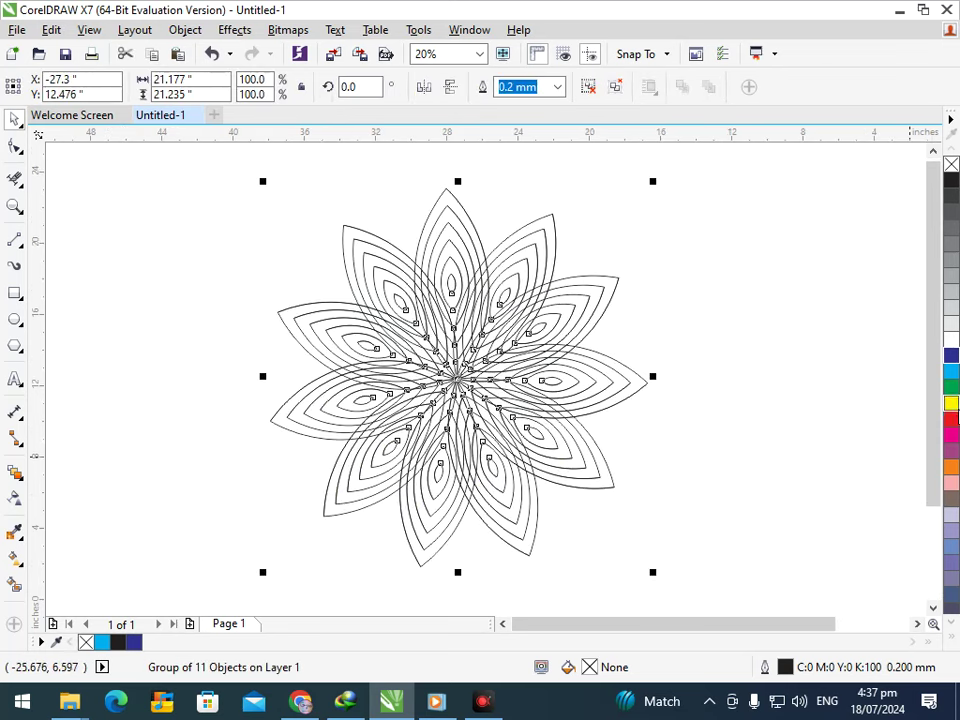
left_click(953, 362)
right_click(953, 362)
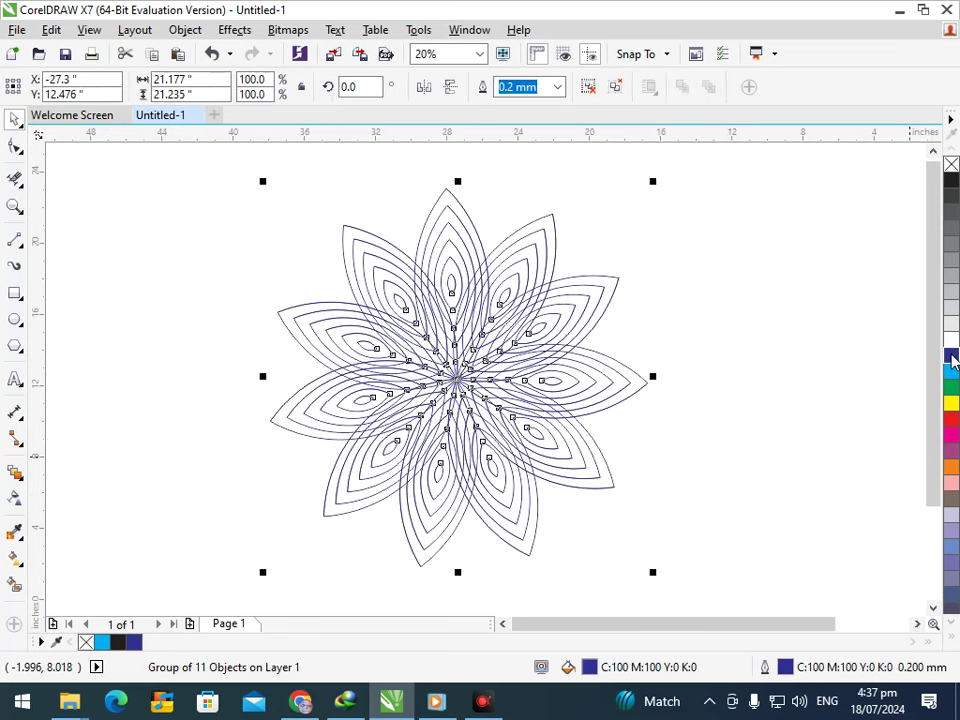
Try yellow, green and cyan colours on the flower and set its fill and outline back to blue
left_click(953, 404)
right_click(953, 404)
right_click(953, 389)
left_click(953, 389)
right_click(953, 372)
left_click(953, 360)
right_click(953, 360)
left_click(767, 459)
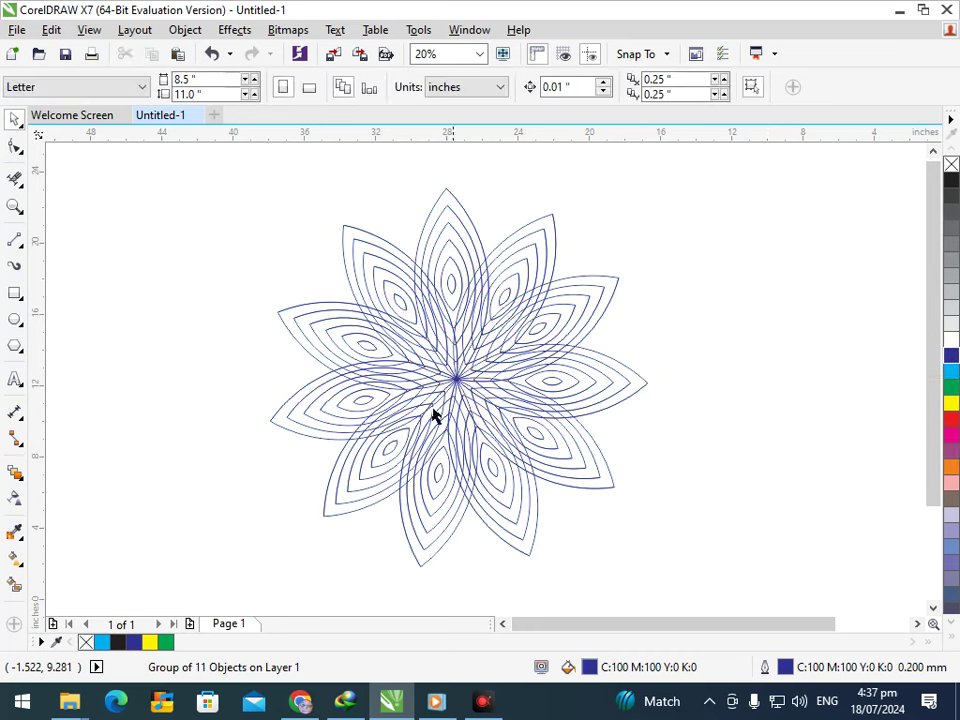
Set the flower's outline width to 1.5 mm
key("ctrl+a")
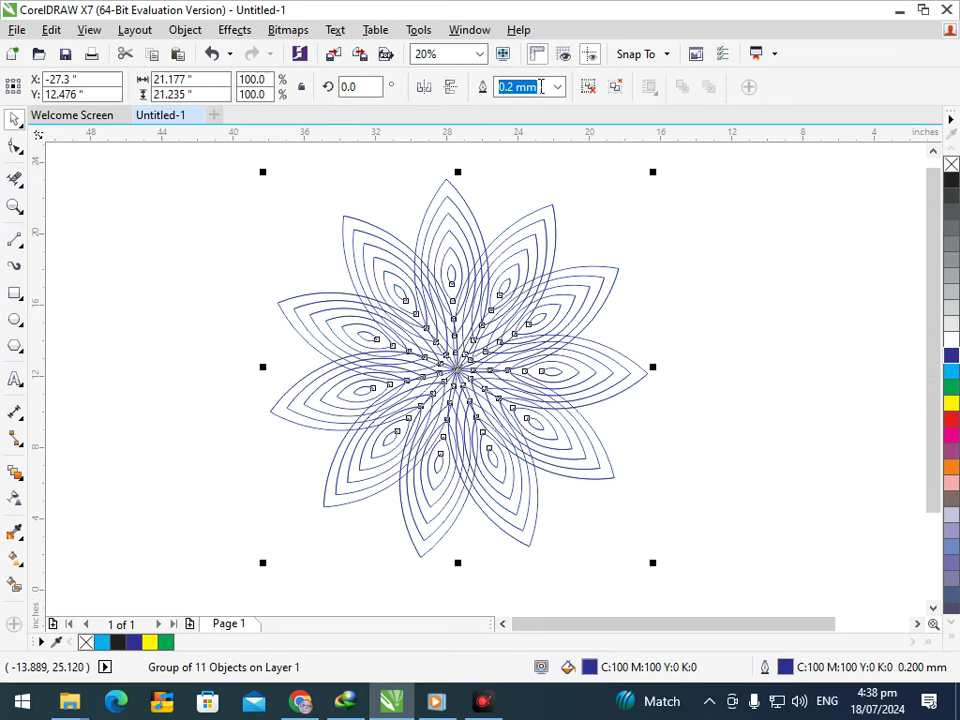
left_click(557, 88)
left_click(540, 219)
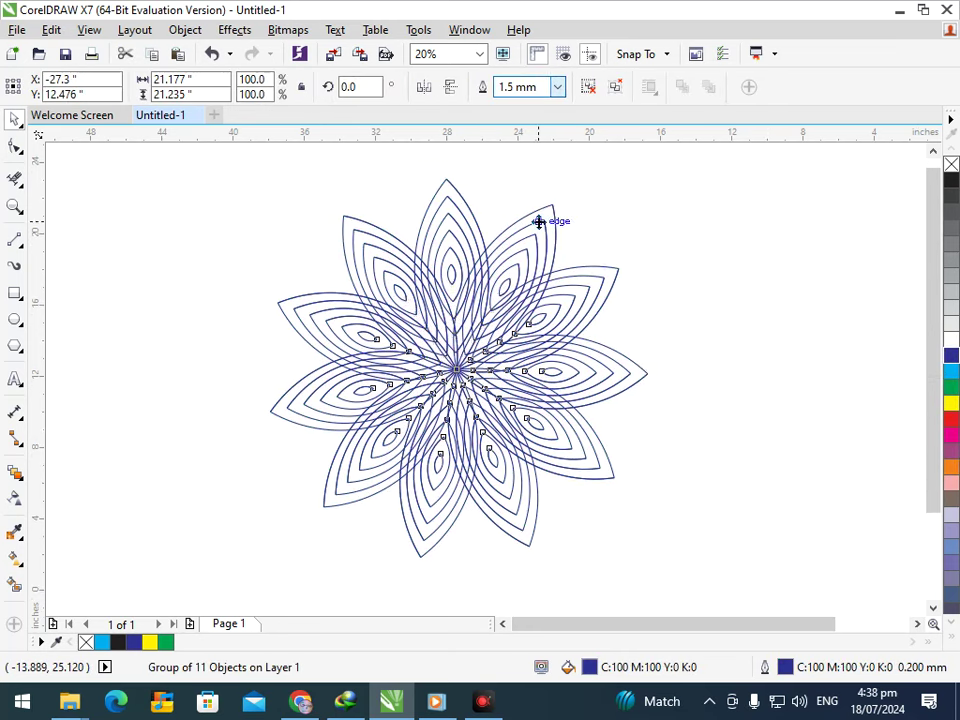
left_click(654, 441)
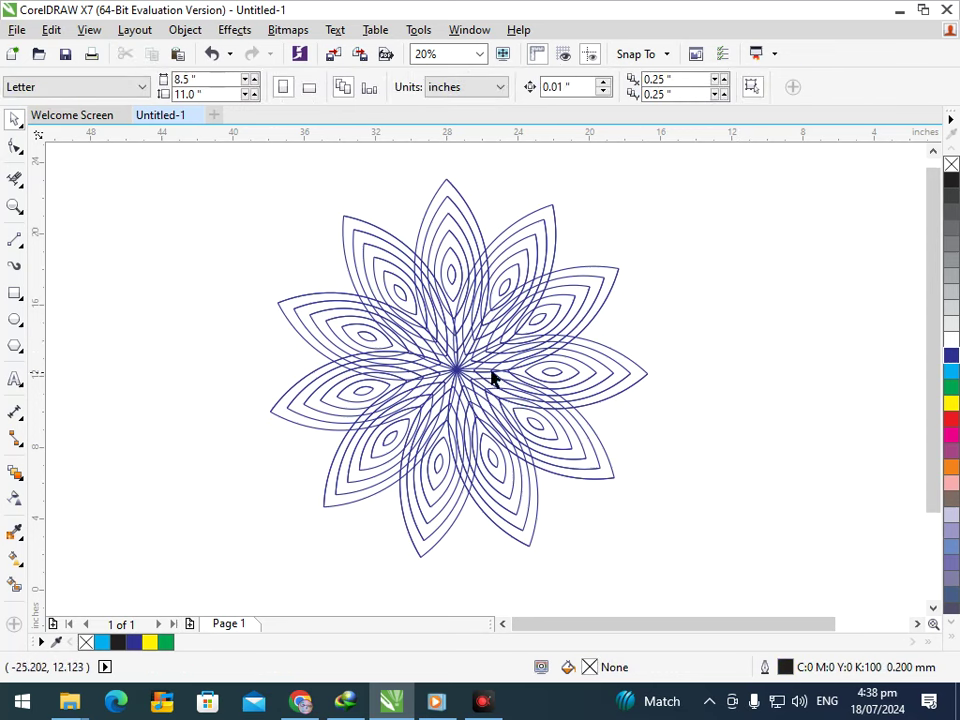
Set the flower group's outline width to 0.75 mm
key("F3")
key("F2")
left_click_drag(81, 189, 362, 441)
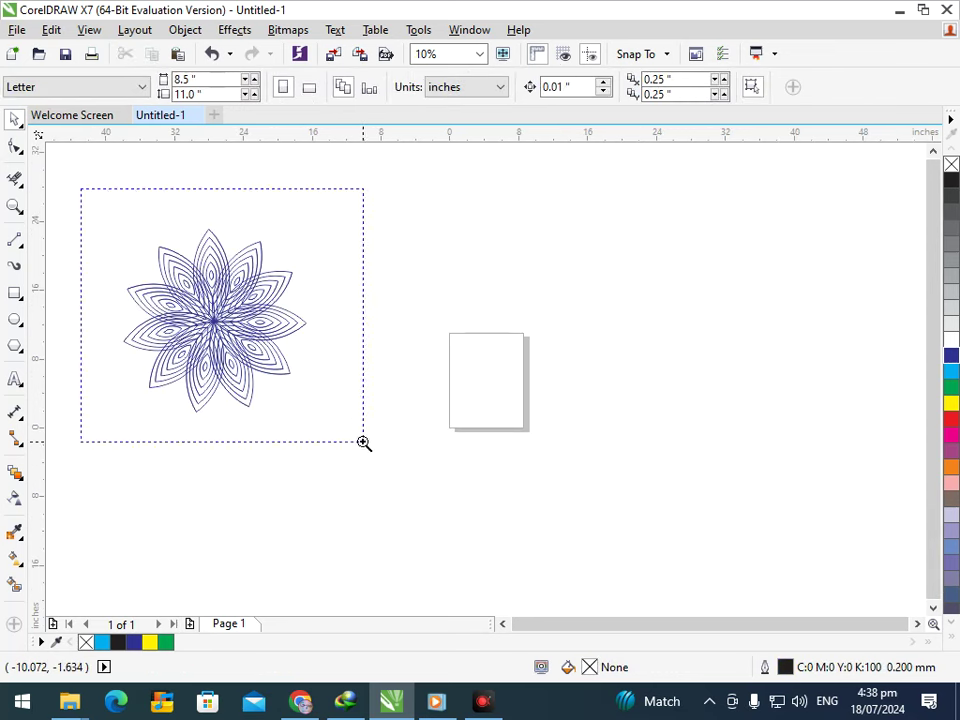
left_click(490, 415)
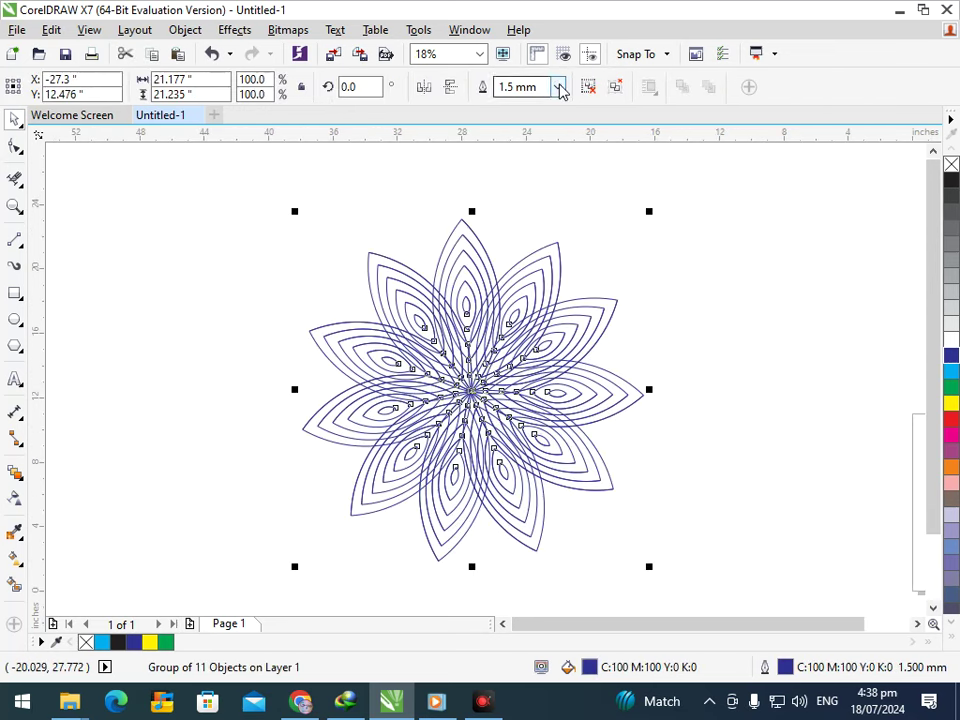
left_click(558, 87)
left_click(516, 190)
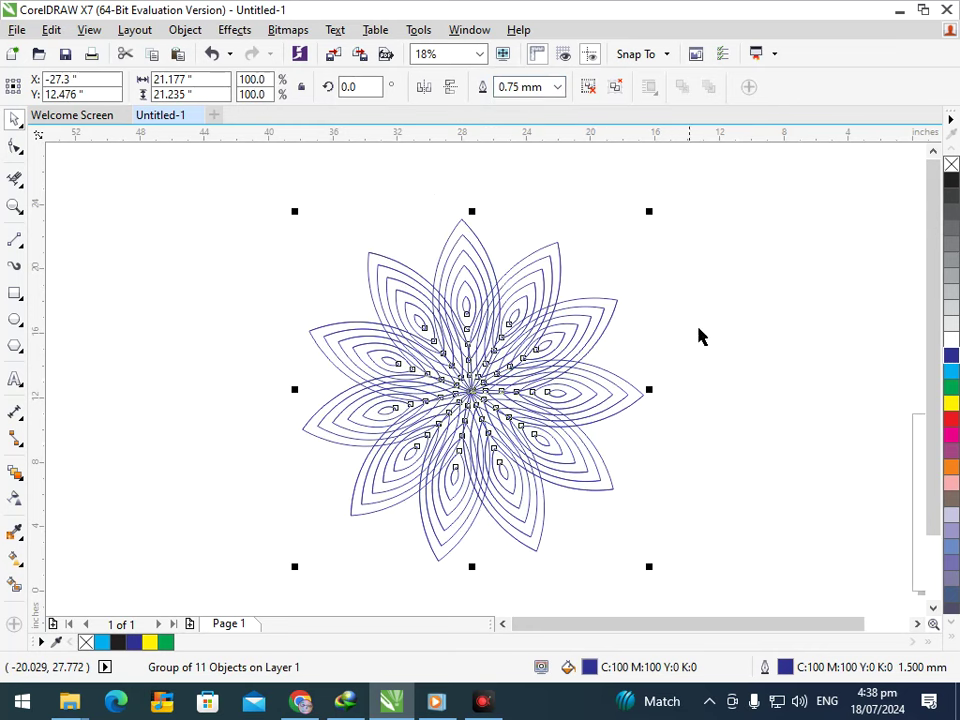
left_click(677, 368)
Enlarge the flower slightly about its centre
left_click(538, 428)
left_click_drag(650, 568, 664, 583)
left_click(97, 520)
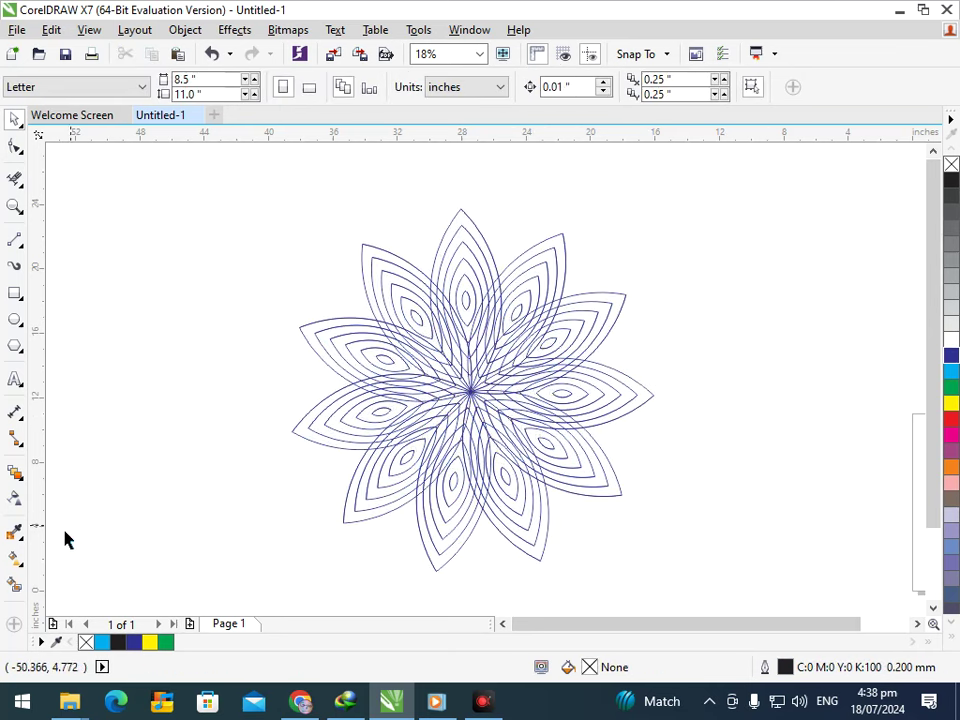
Smart-fill the innermost shape of the flower's lower-left petal and colour it yellow after trying green and blue
left_click(15, 585)
left_click(407, 457)
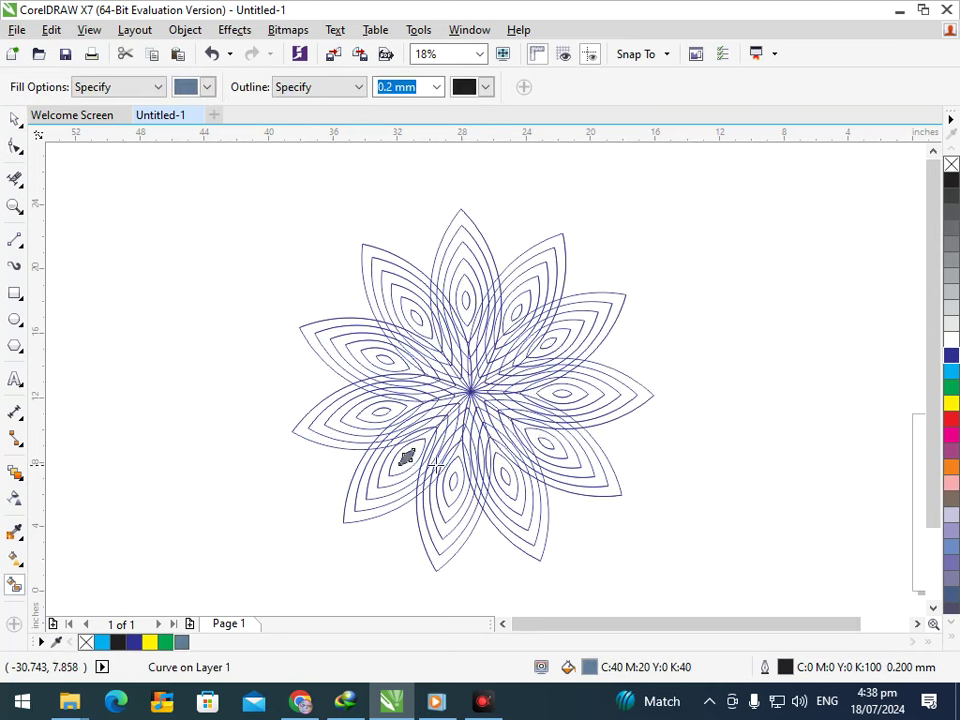
left_click(951, 387)
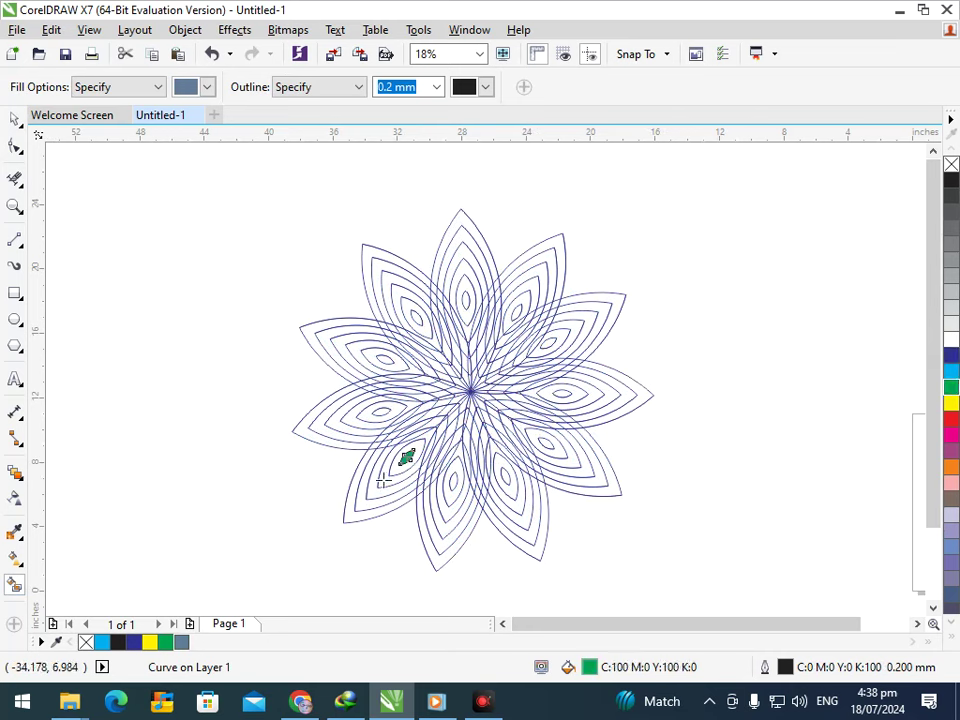
left_click(952, 356)
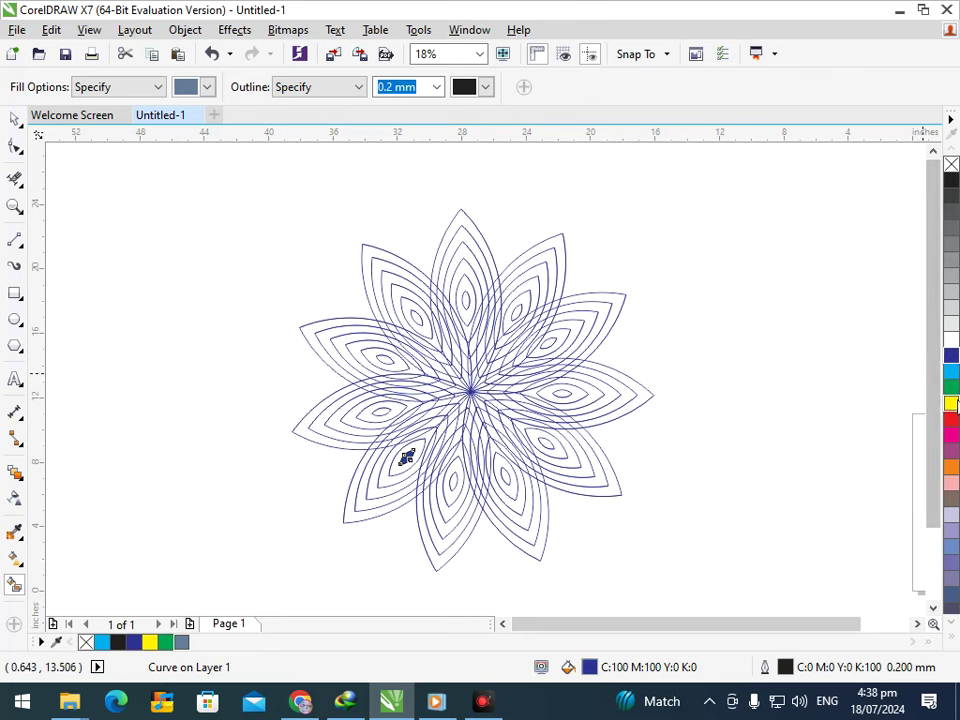
left_click(951, 403)
Smart-fill the innermost shapes of the next three petals counter-clockwise and colour them yellow
left_click(455, 480)
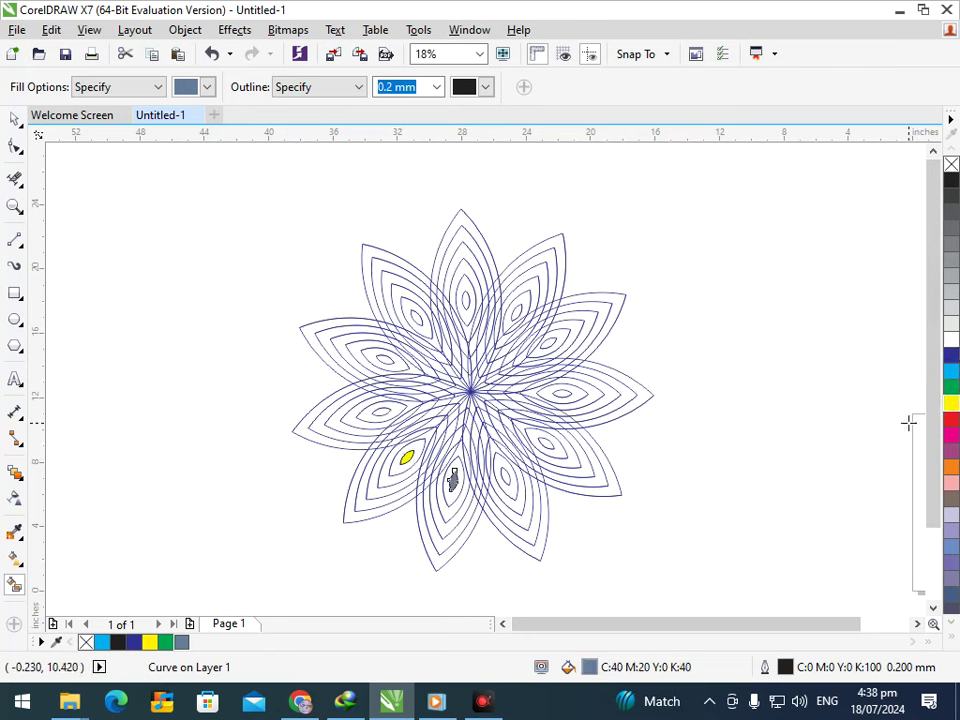
left_click(951, 403)
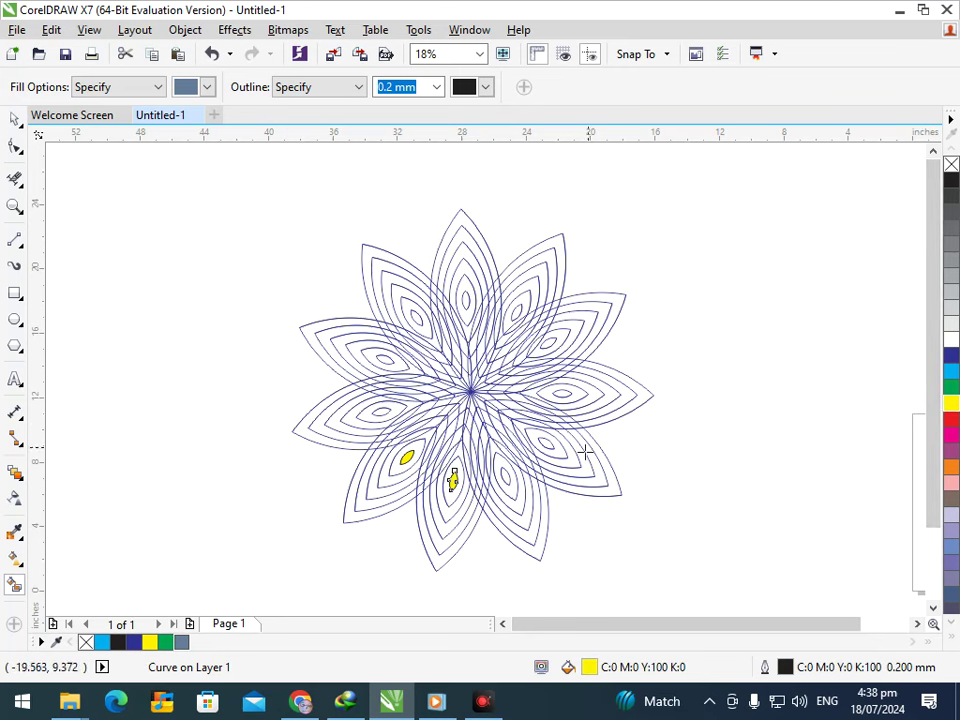
left_click(503, 478)
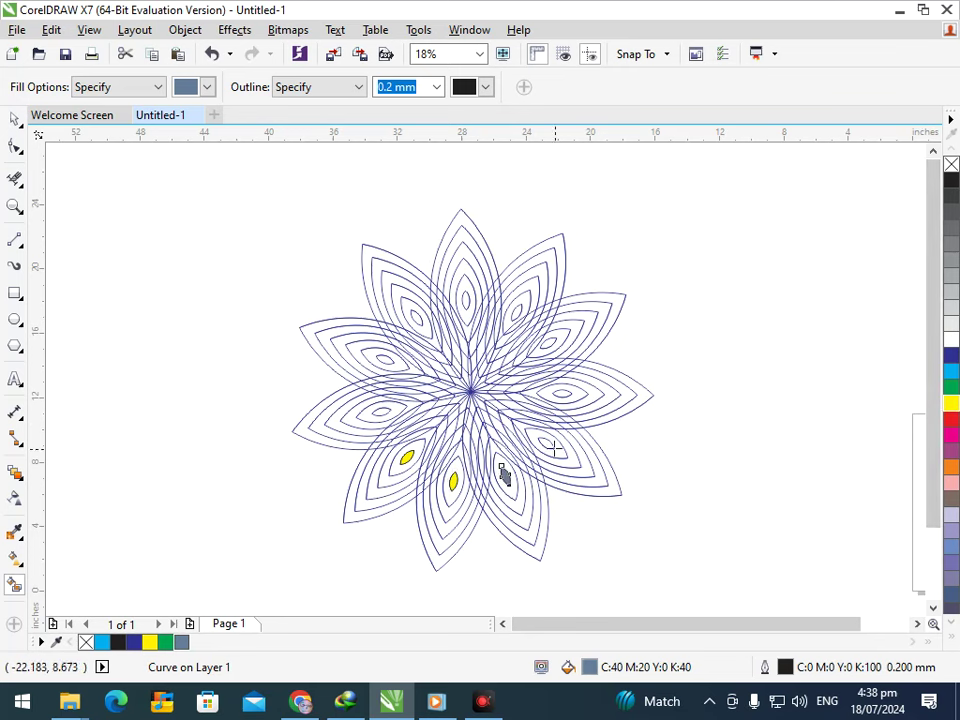
left_click(951, 403)
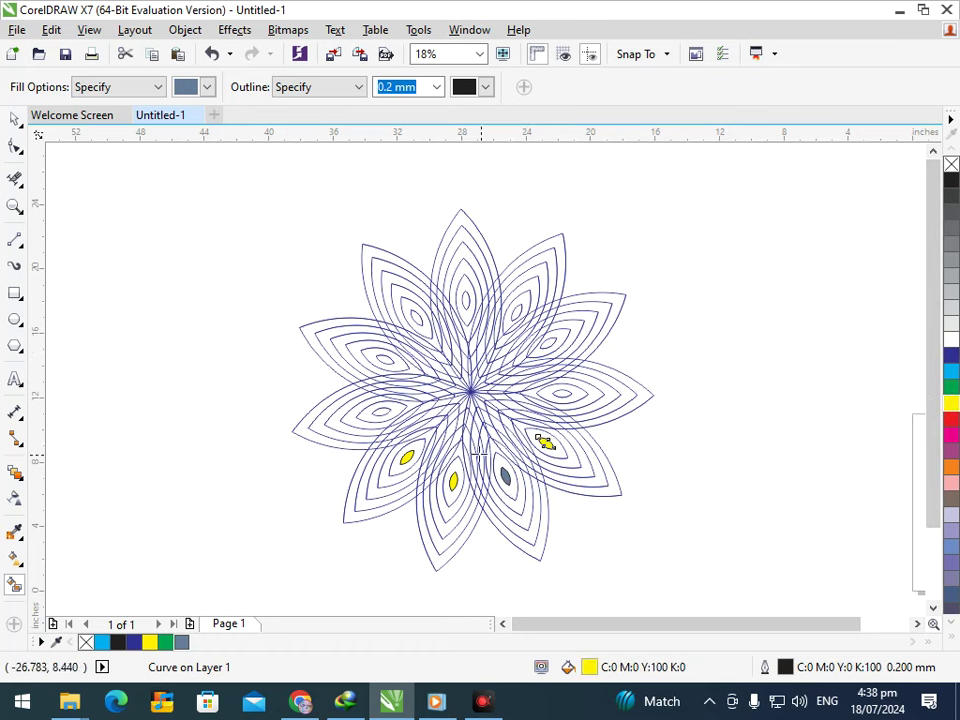
left_click(949, 404)
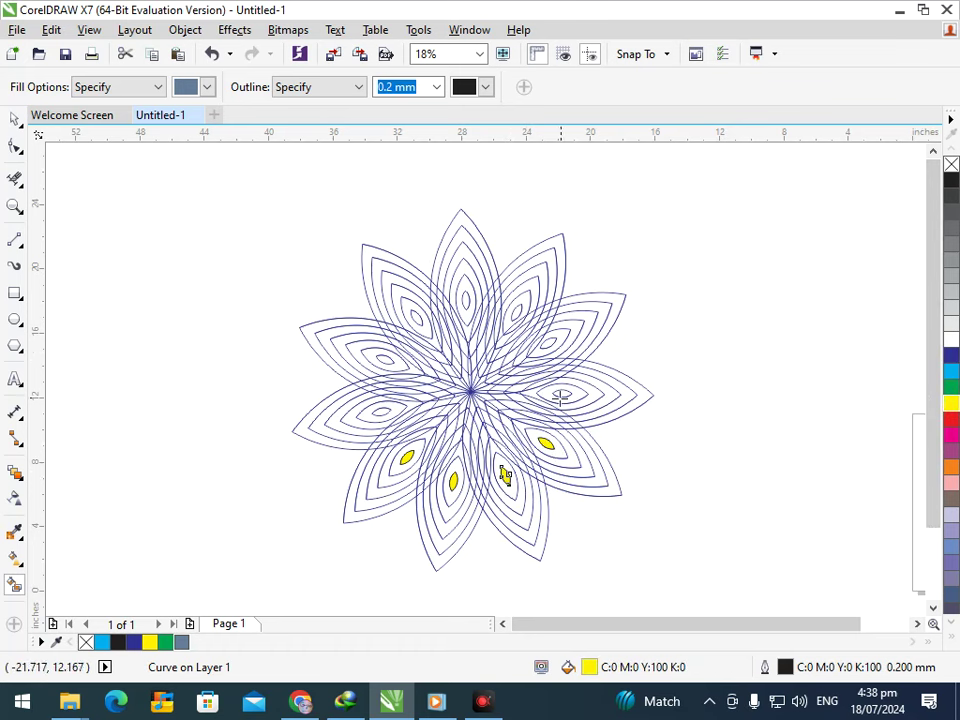
Smart-fill the innermost shape of the horizontal right-hand petal and colour it yellow
left_click(572, 394)
key("ctrl+z")
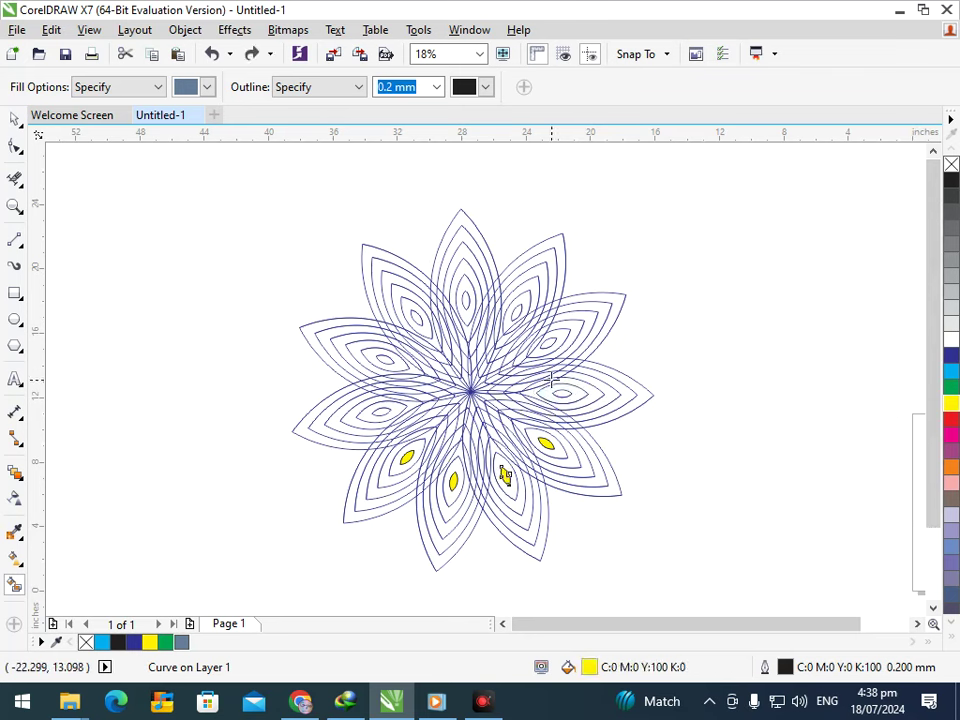
left_click(562, 393)
left_click(951, 403)
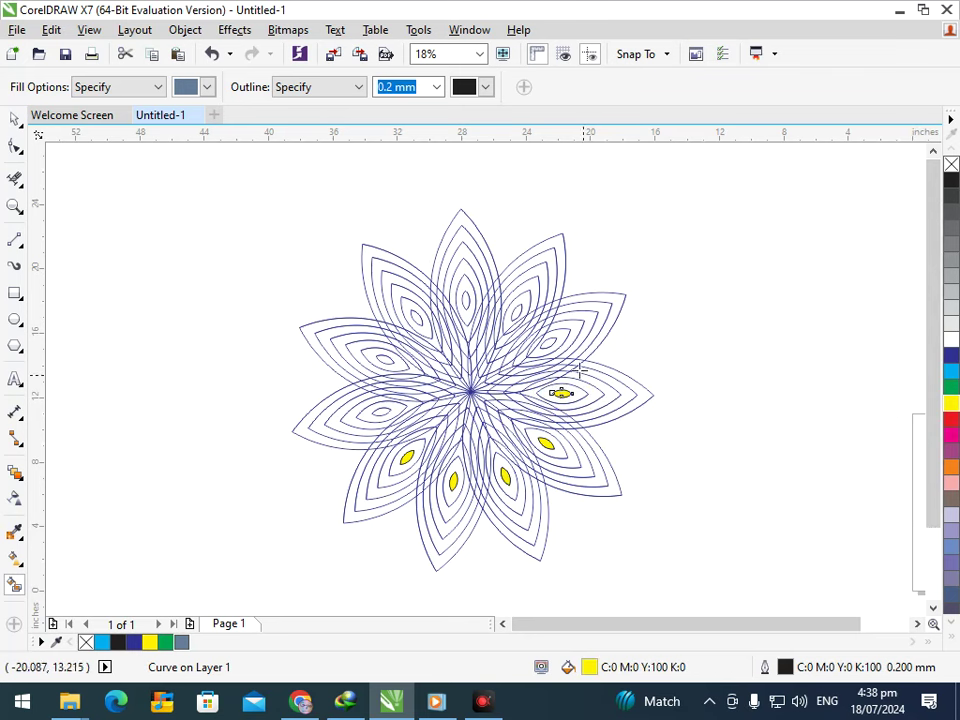
Smart-fill the innermost shapes of the two upper-right petals and the top petal, colouring each one yellow
left_click(549, 342)
left_click(951, 403)
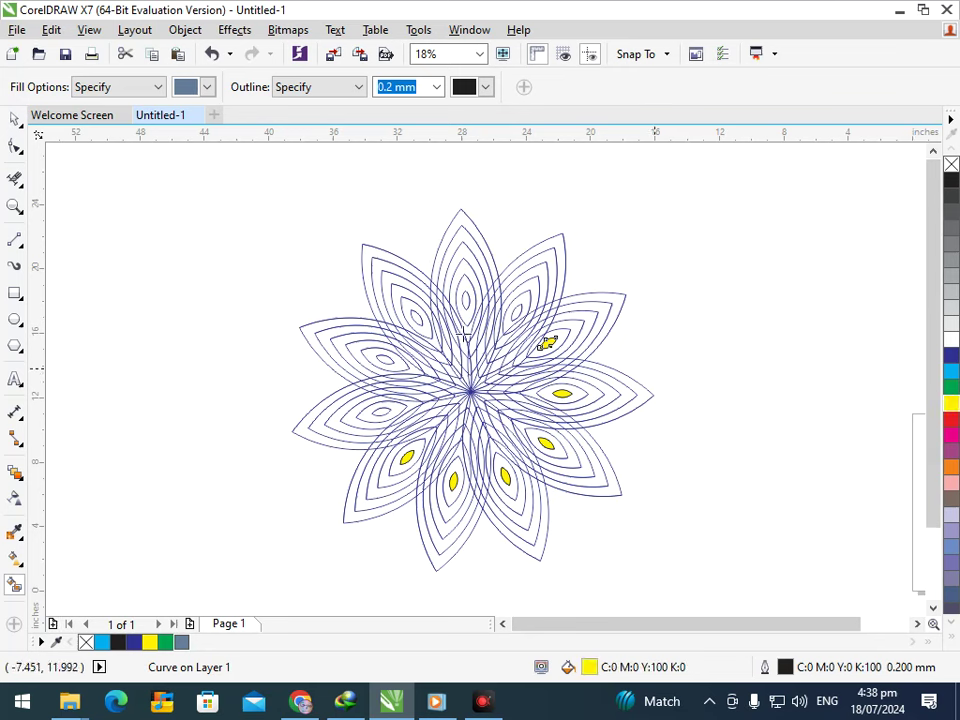
left_click(519, 309)
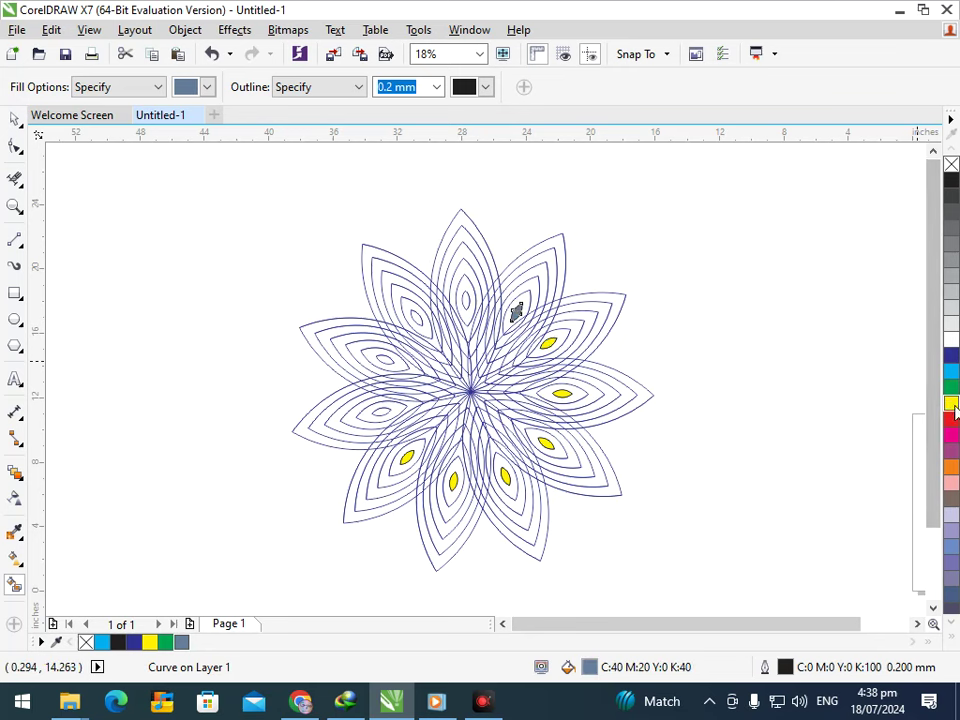
left_click(951, 403)
left_click(465, 298)
left_click(951, 403)
Smart-fill the innermost shapes of the remaining three petals on the flower's left side, colour them yellow and clear the selection
left_click(414, 316)
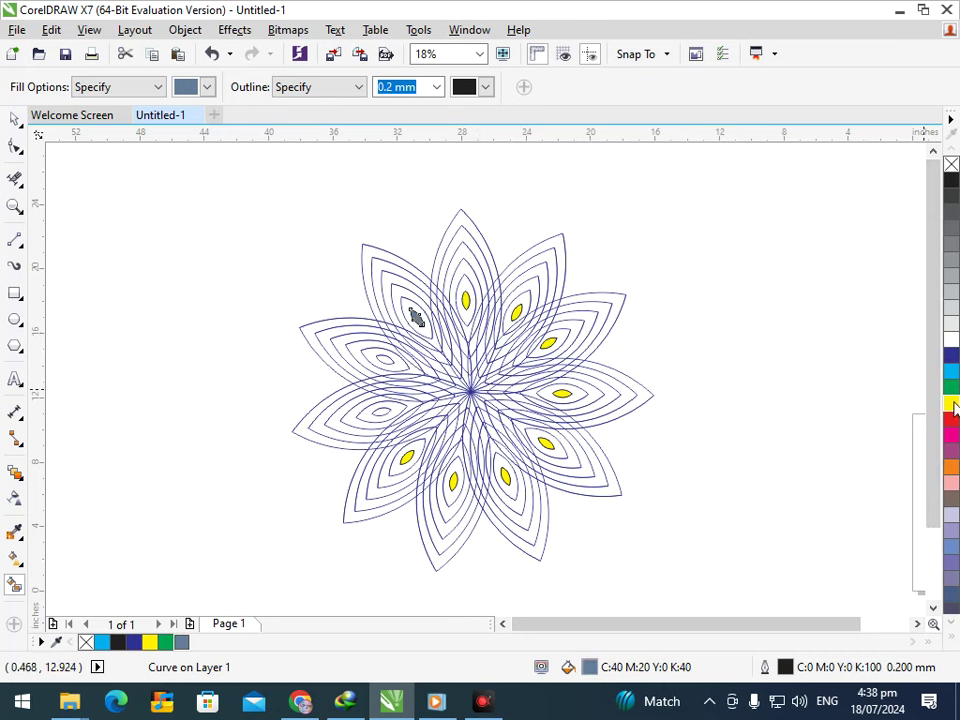
left_click(381, 358)
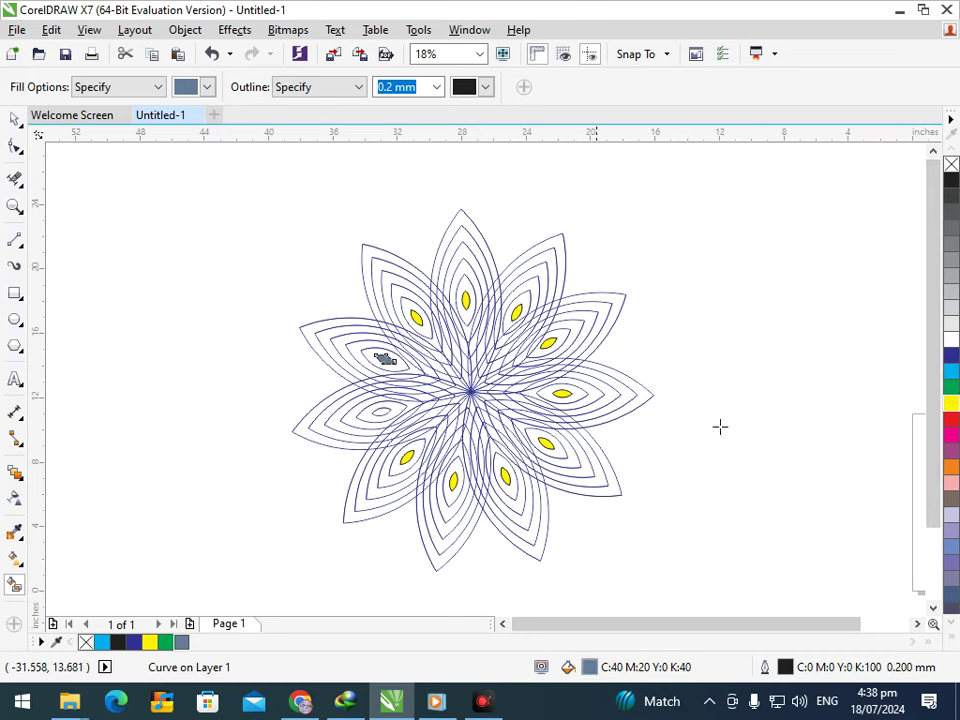
left_click(949, 404)
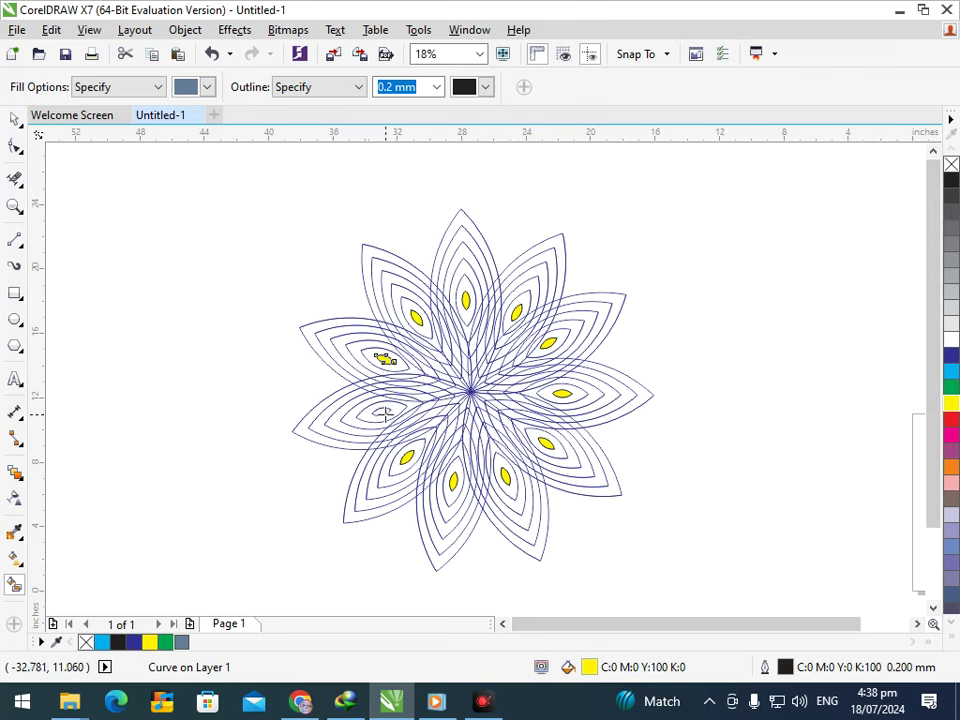
left_click(381, 411)
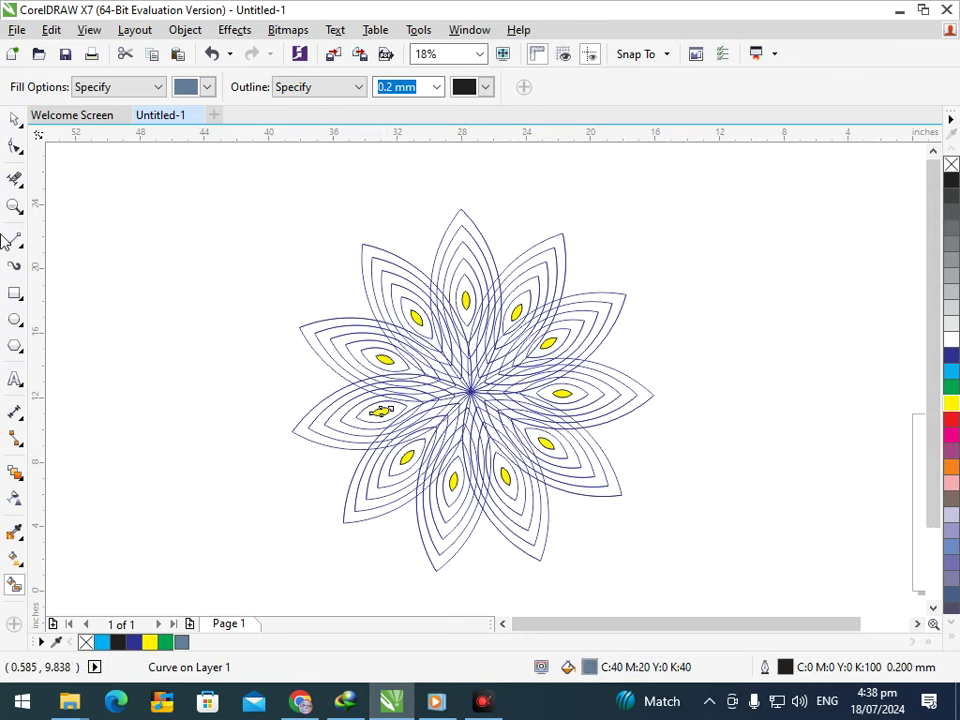
left_click(14, 118)
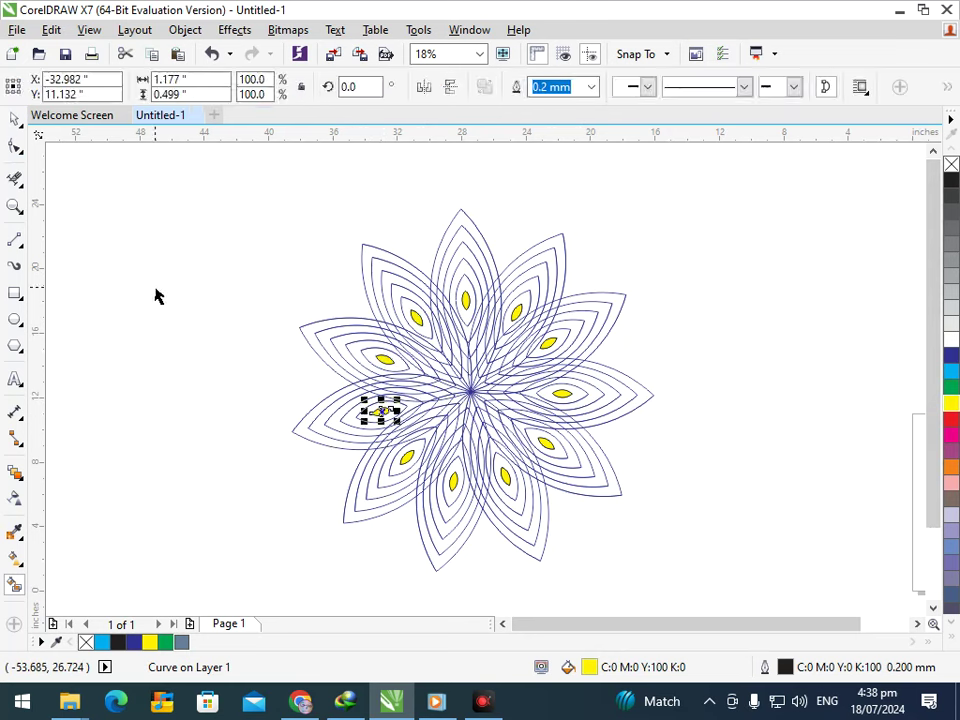
left_click(155, 296)
Smart-fill the outer band and the ring around the yellow centre of the upper-left petal in blue-grey
left_click(14, 584)
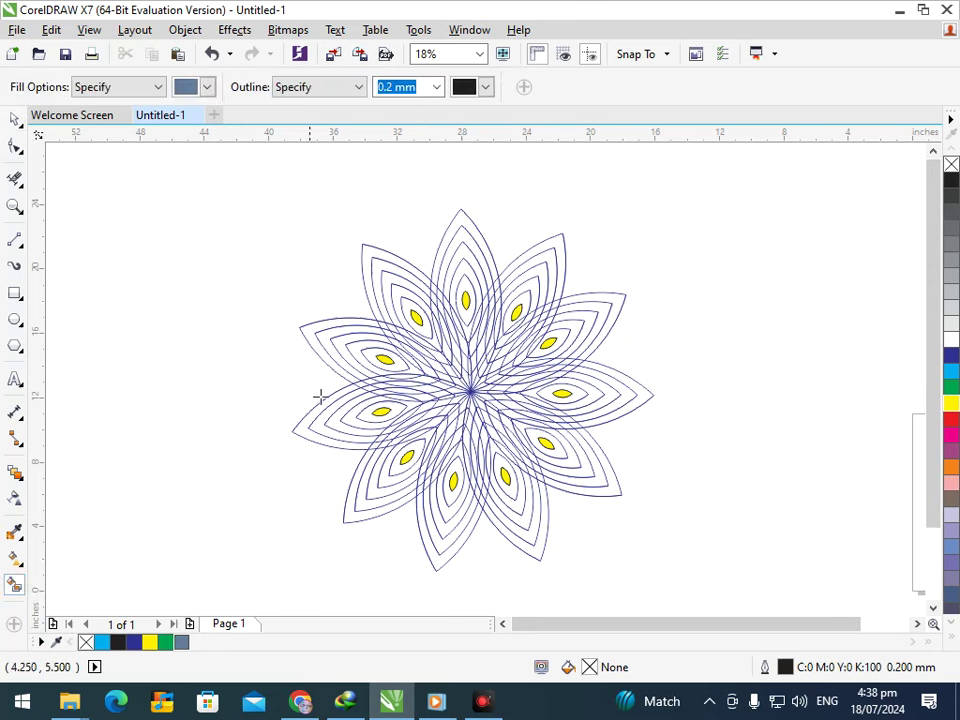
left_click(370, 288)
left_click(403, 324)
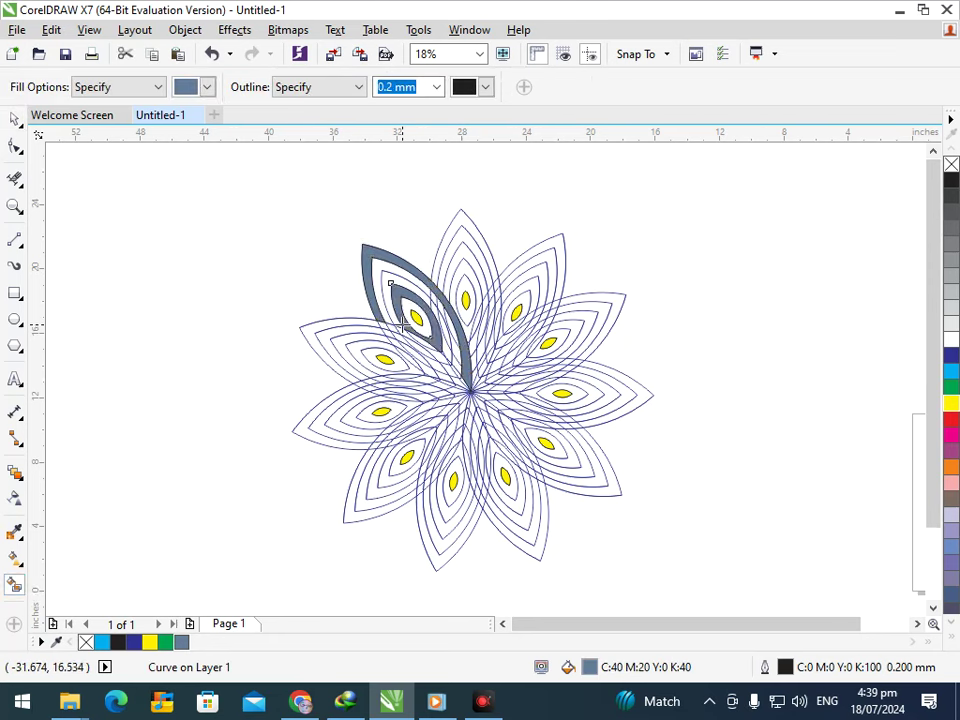
Smart-fill the outer band and inner ring of the upper of the two left-hand petals and colour both yellow, trying cyan on the ring first
left_click(345, 372)
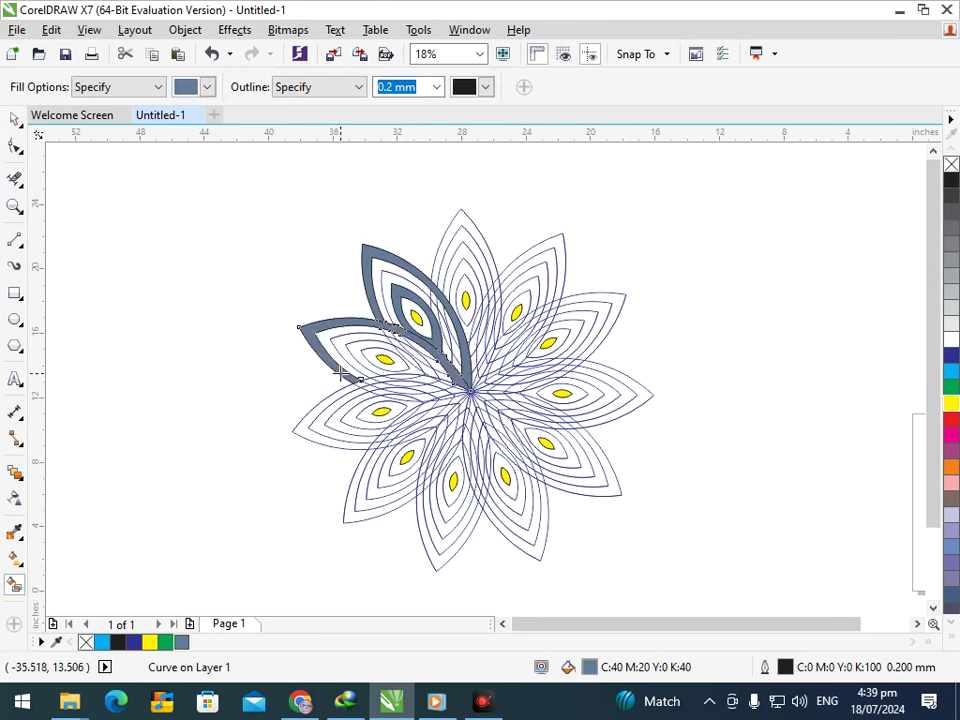
left_click(951, 404)
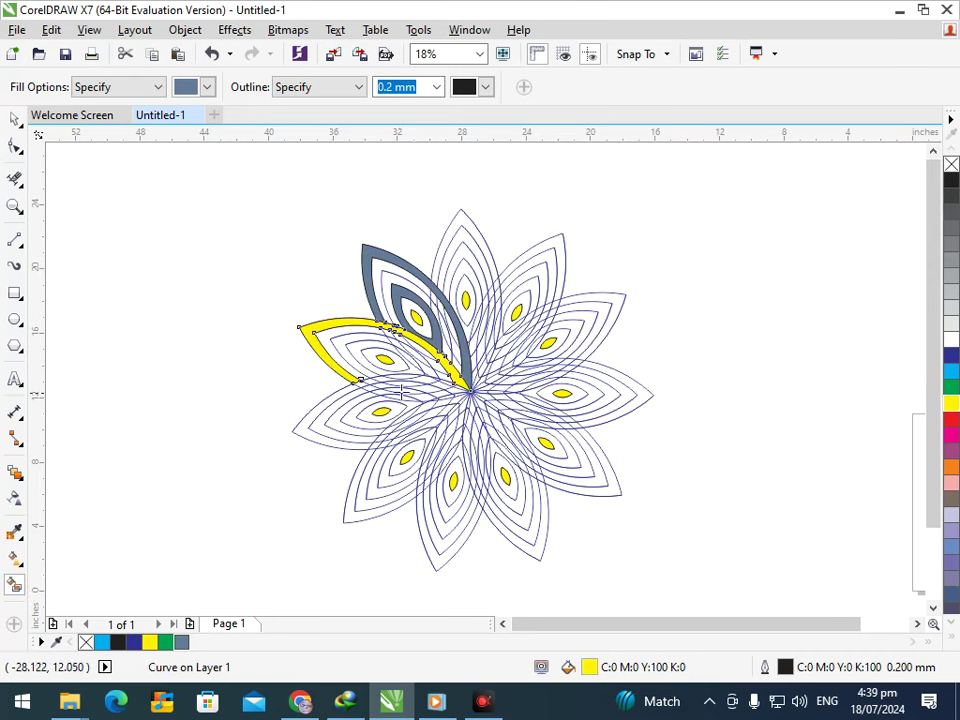
left_click(361, 357)
left_click(951, 372)
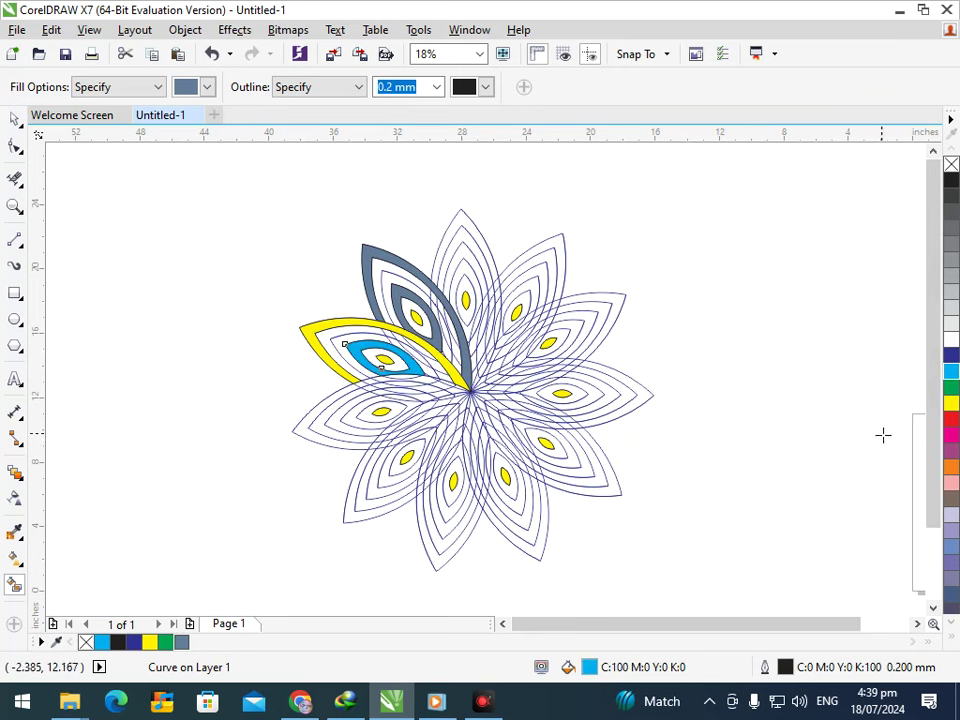
left_click(951, 404)
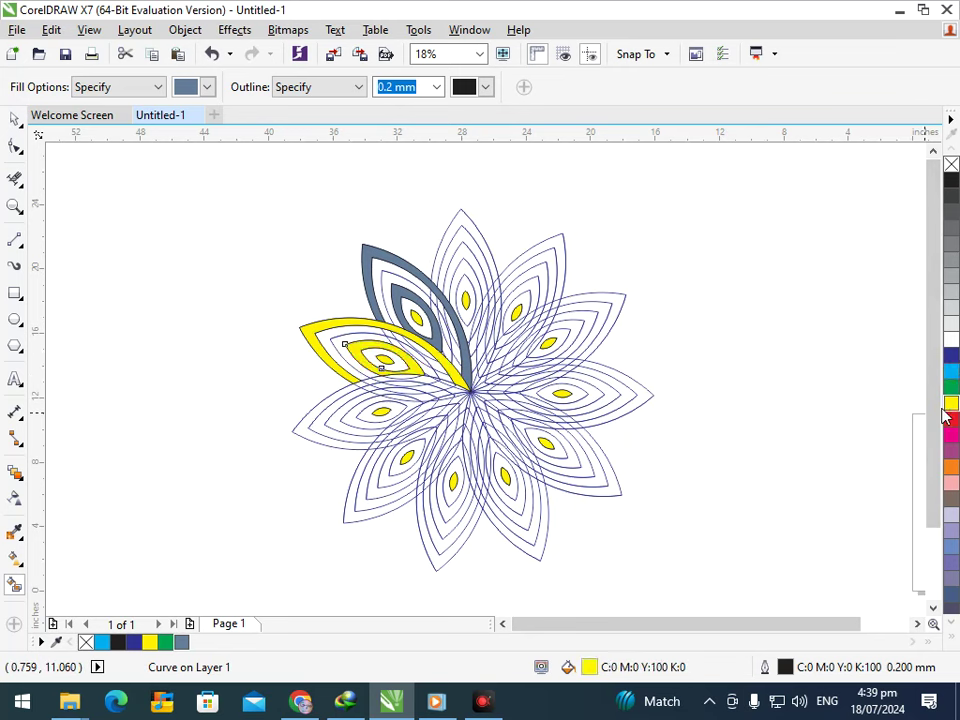
Smart-fill the outer band and inner ring of the lower of the two left-hand petals and colour both green
left_click(357, 447)
left_click(951, 388)
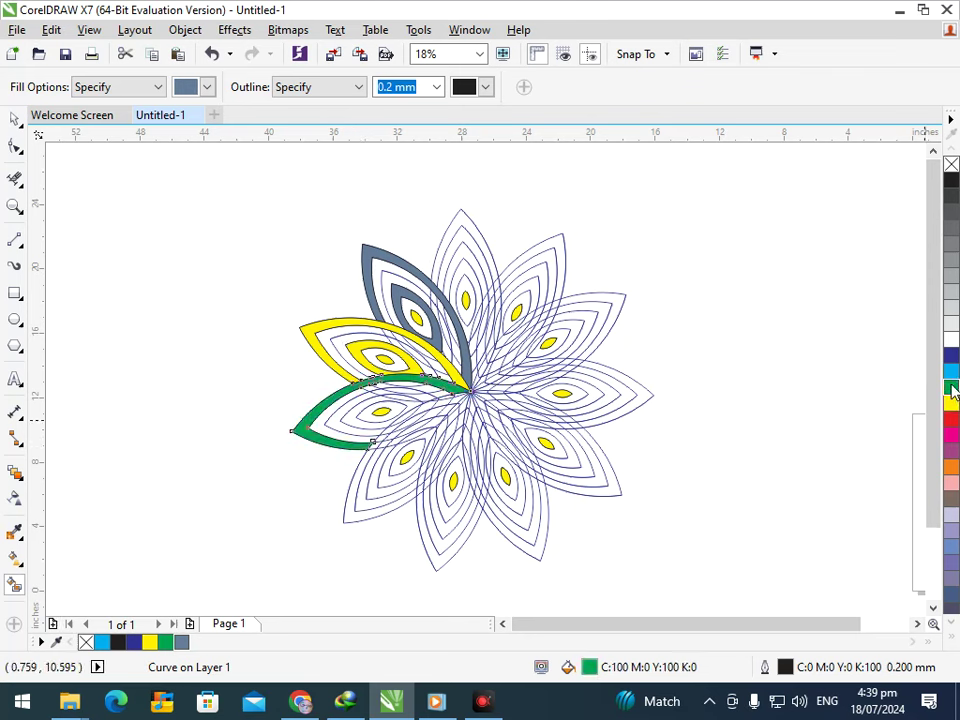
left_click(366, 424)
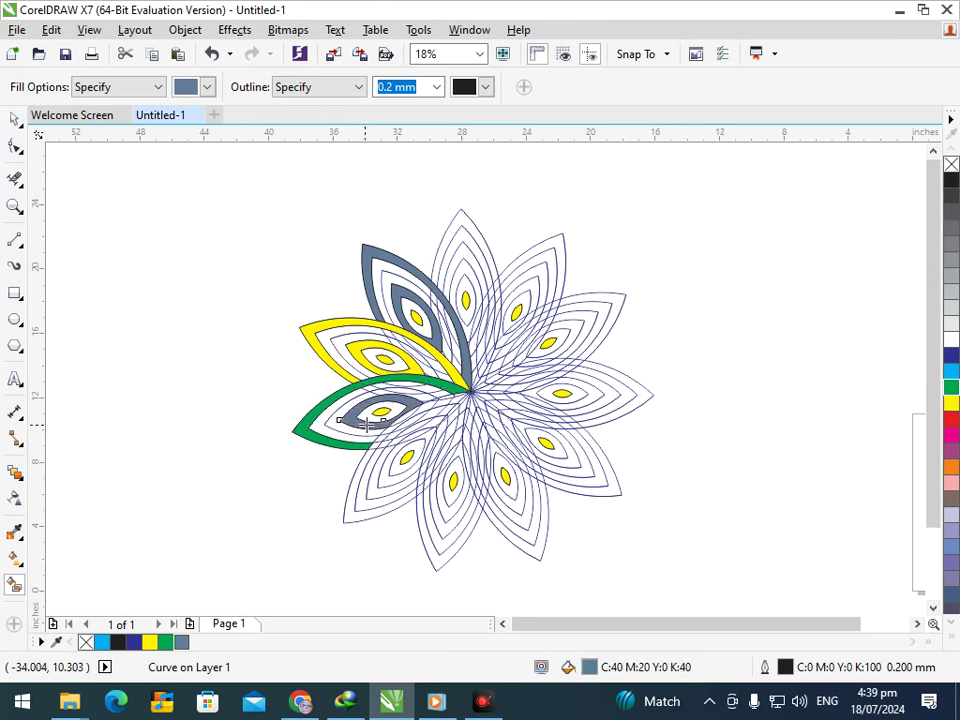
left_click(951, 388)
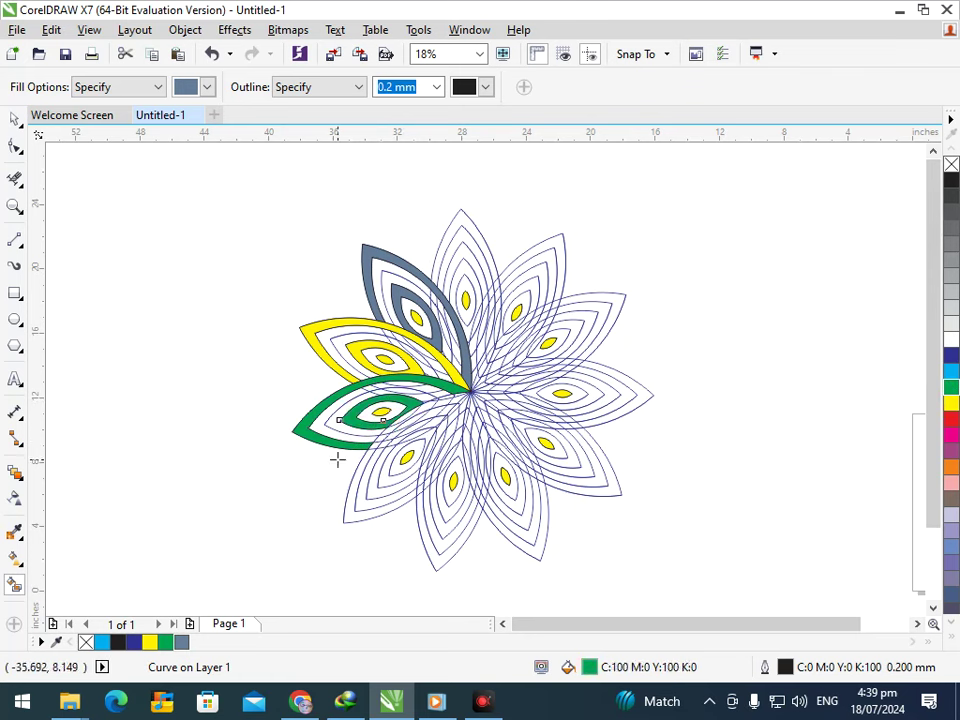
Smart-fill the outer band and inner ring of the lower-left petal and colour both purple (C20 M80 Y0 K20)
left_click(387, 509)
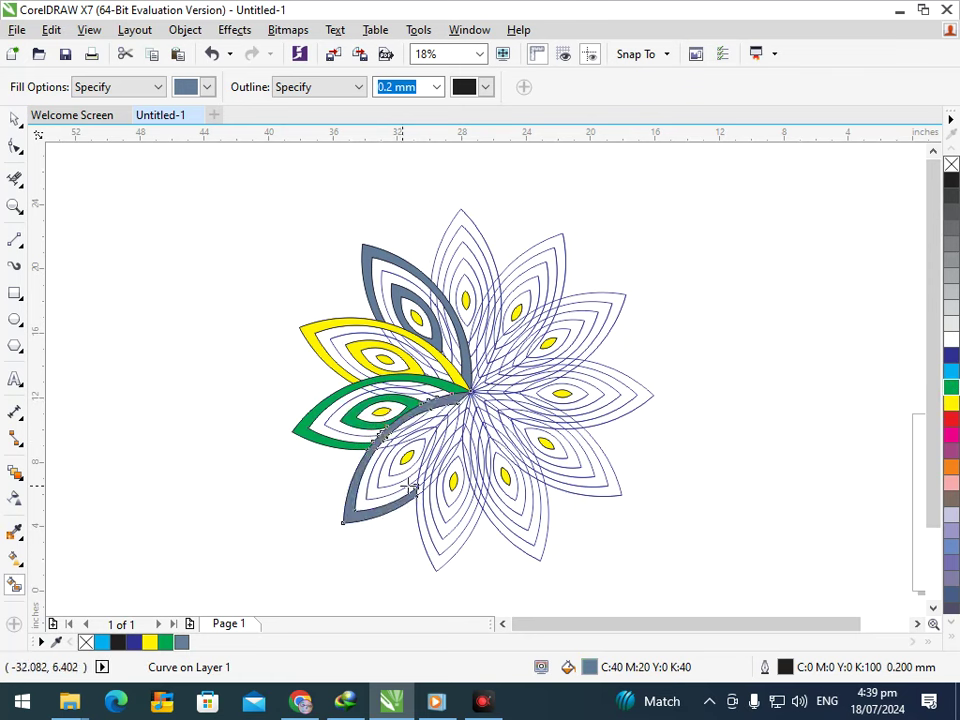
left_click(951, 451)
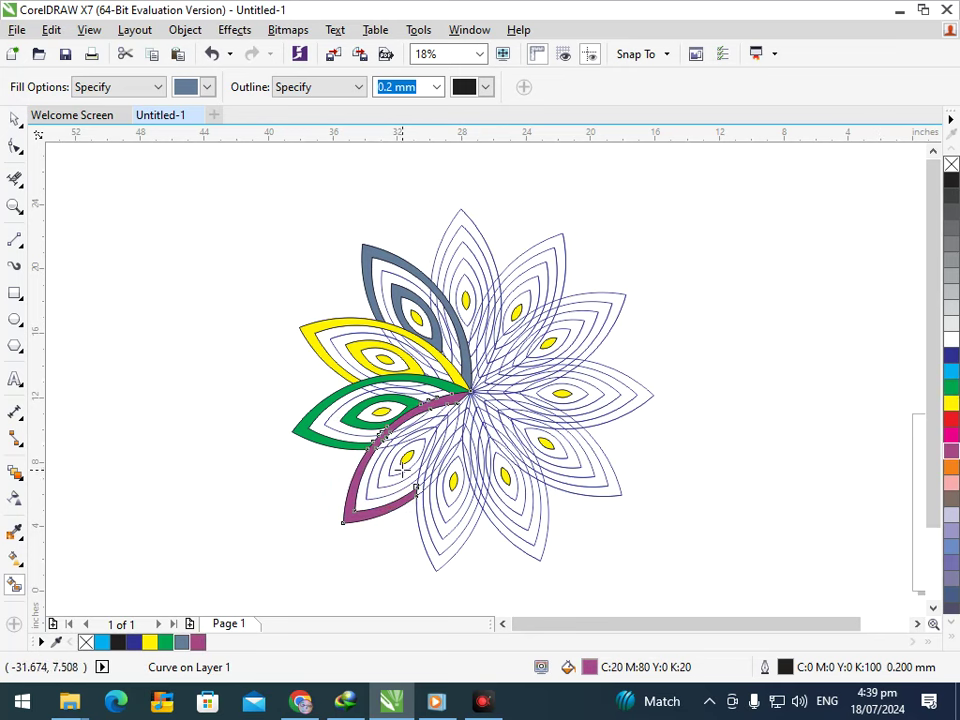
left_click(404, 468)
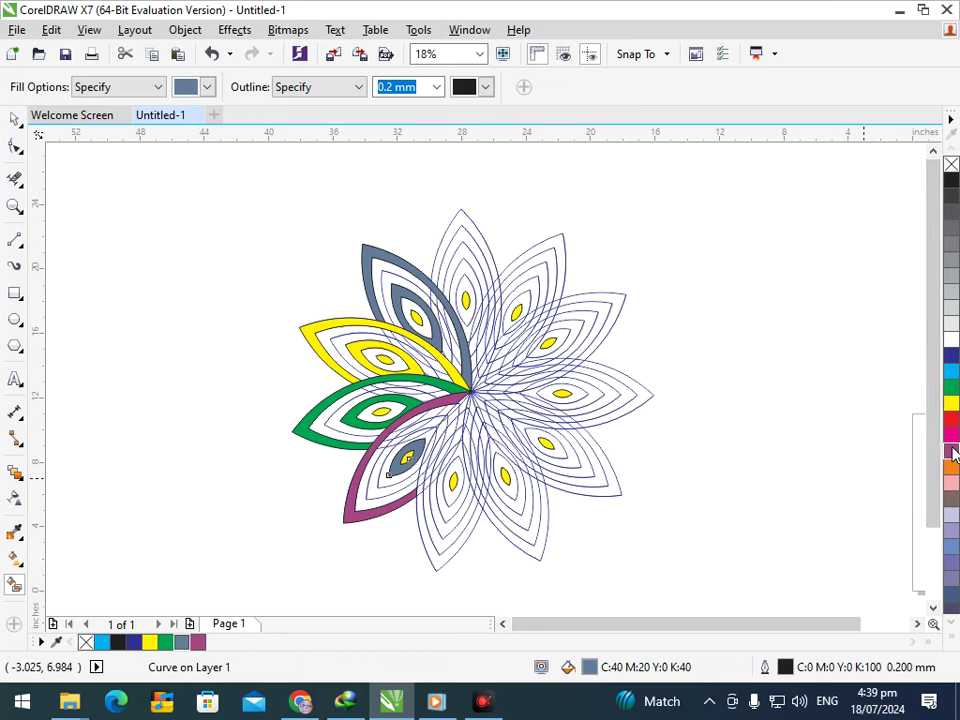
Smart-fill the outer band and inner ring of the lowest petal and colour both dark blue (C100 M100 Y0 K0)
left_click(440, 563)
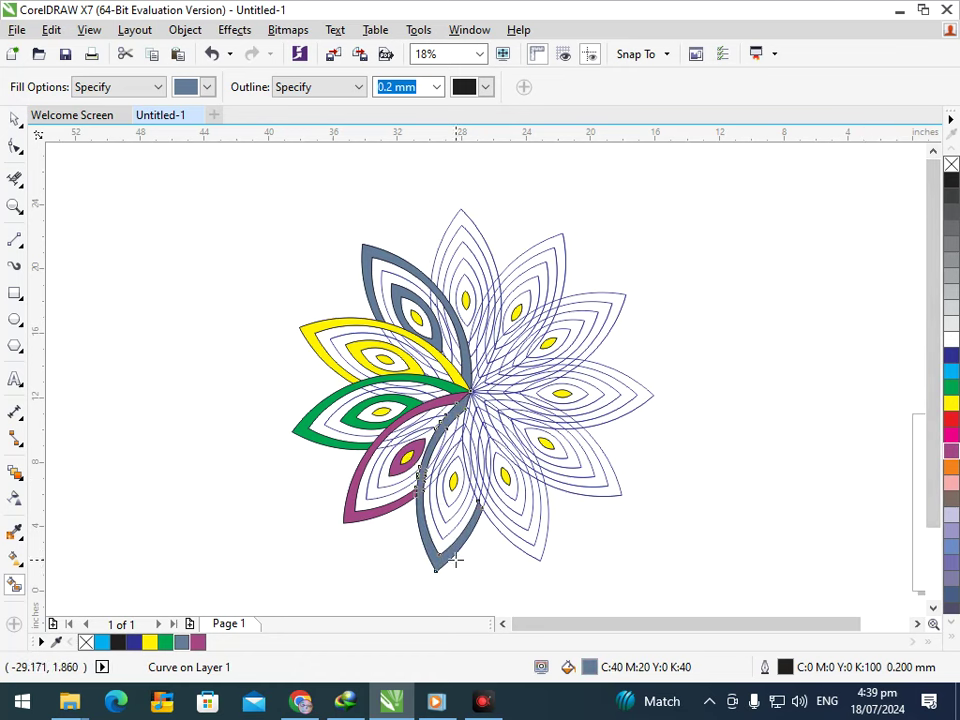
left_click(951, 357)
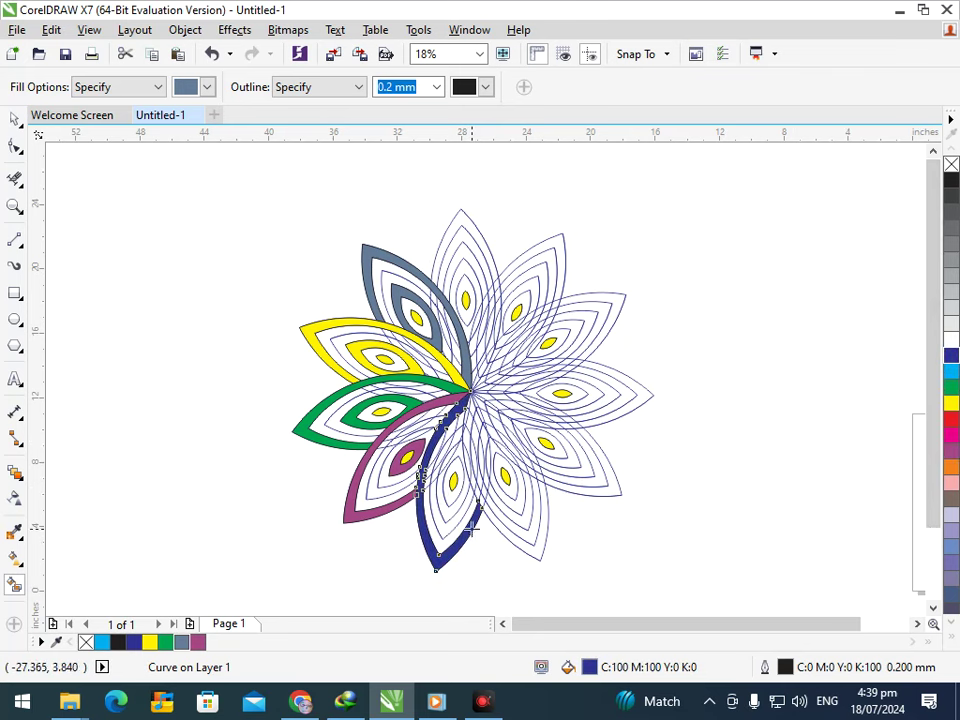
left_click(455, 465)
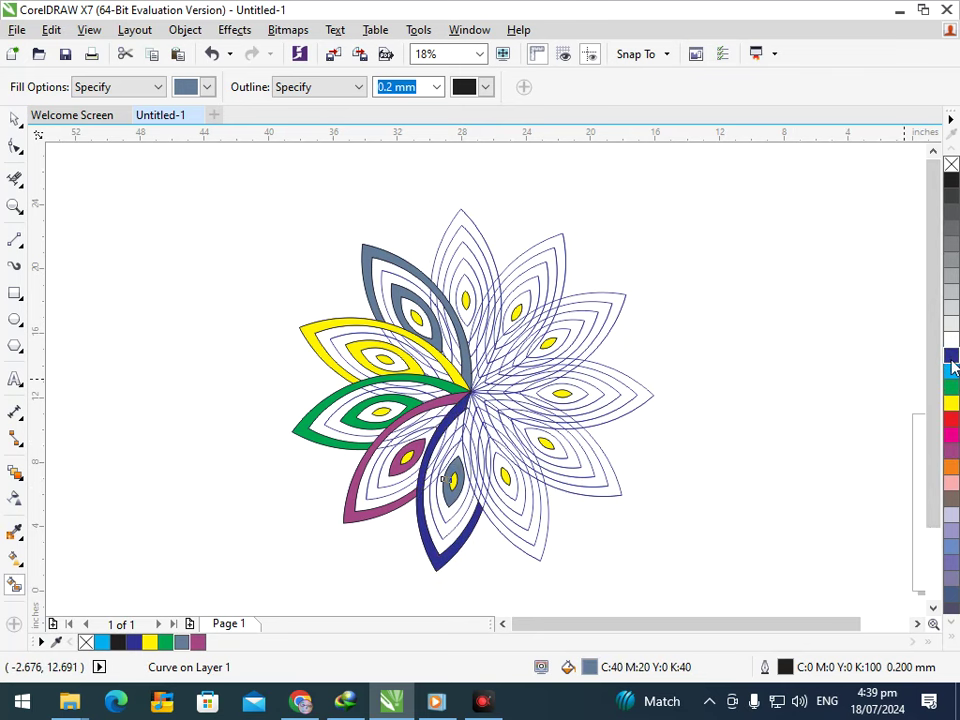
left_click(951, 358)
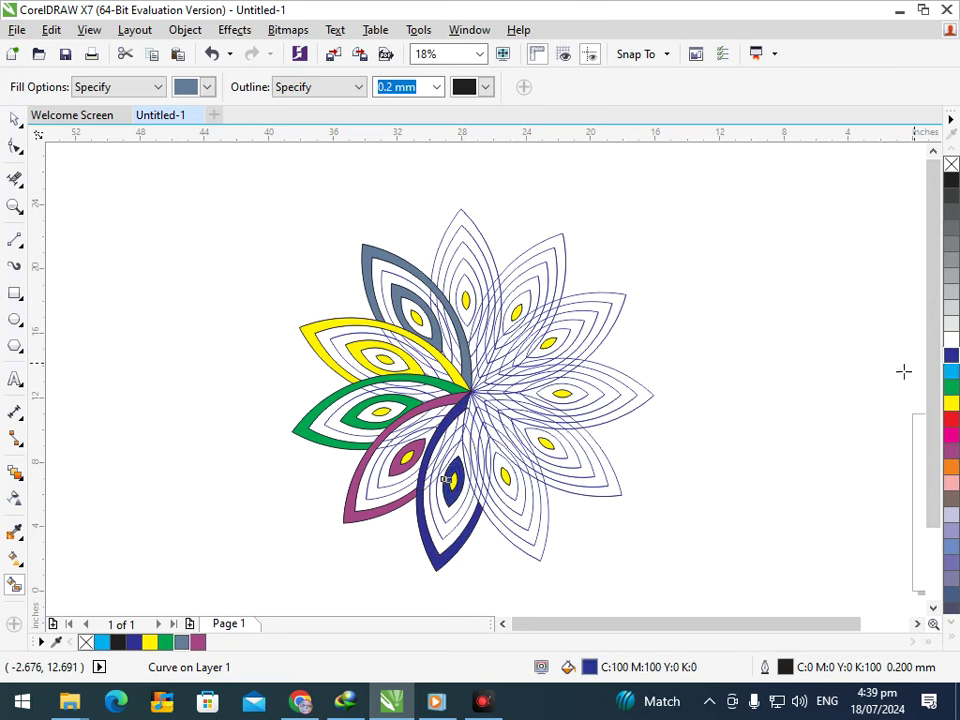
Smart-fill the outer band and inner ring of the petal just right of the lowest one and colour both green
left_click(537, 555)
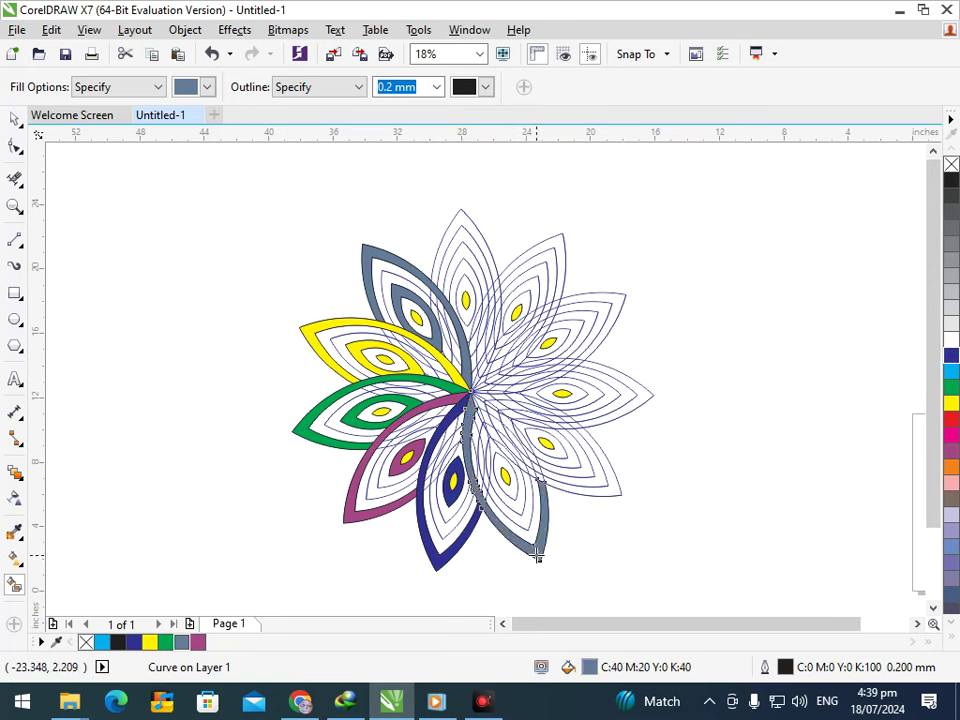
left_click(951, 390)
left_click(499, 456)
left_click(950, 388)
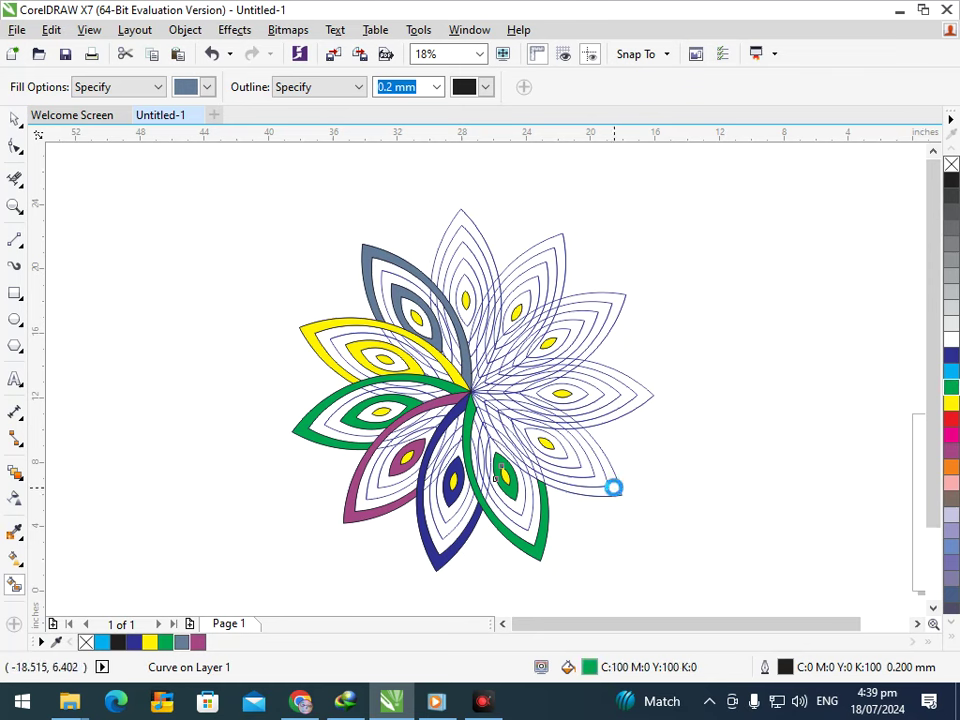
Smart-fill the outer band and inner ring of the lower-right petal and colour both yellow
left_click(614, 487)
left_click(951, 404)
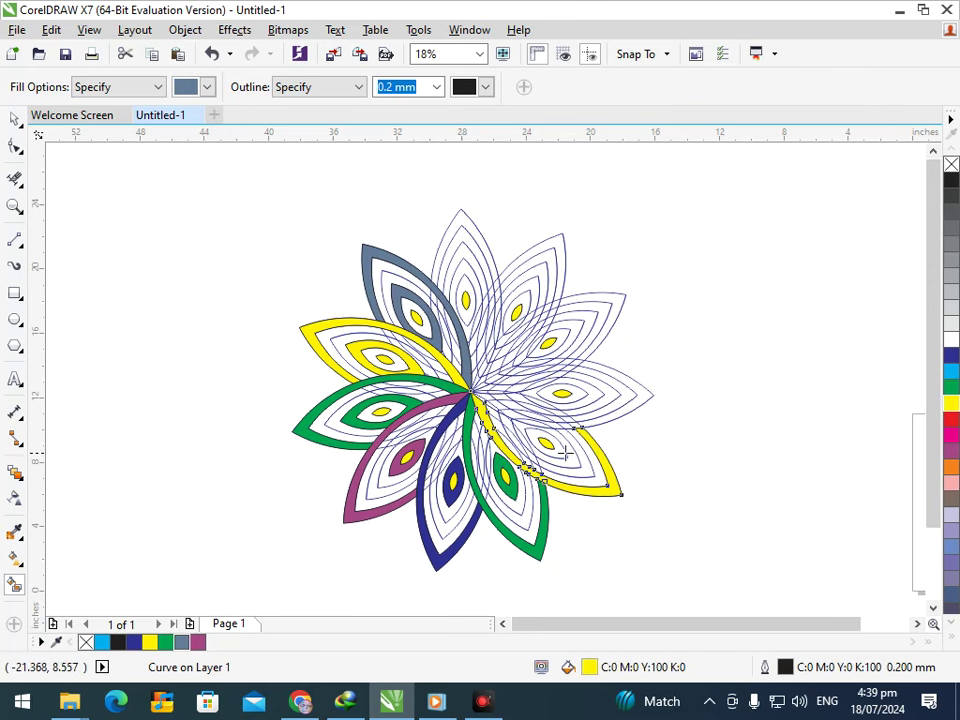
left_click(563, 451)
left_click(951, 404)
Smart-fill the outer band and inner ring of the horizontal right-hand petal and colour both purple
left_click(643, 400)
left_click(951, 433)
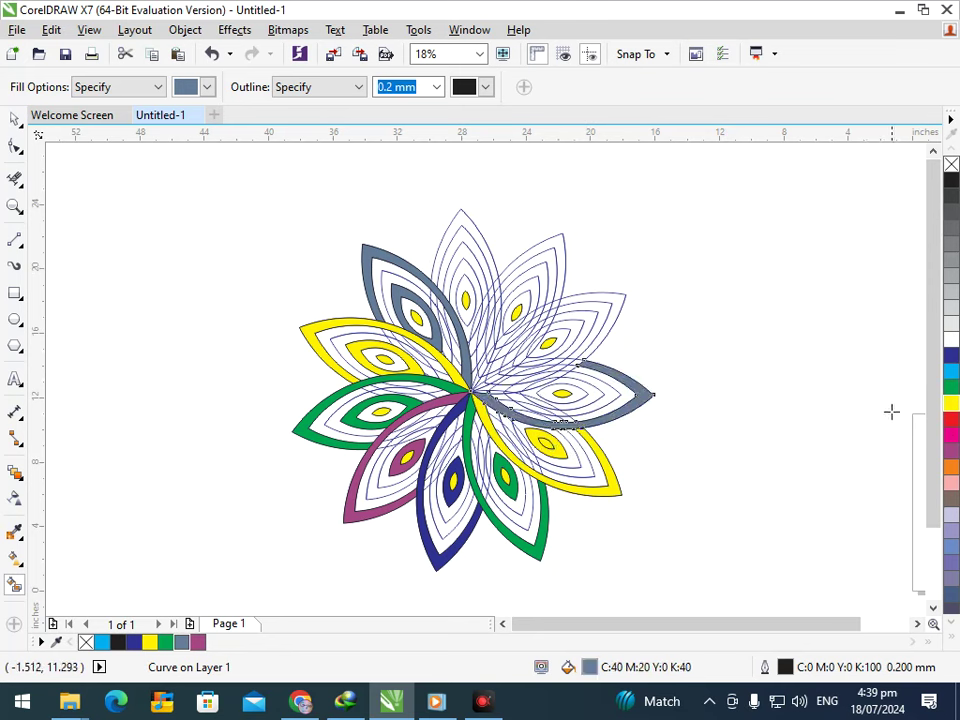
left_click(951, 450)
left_click(572, 392)
left_click(949, 451)
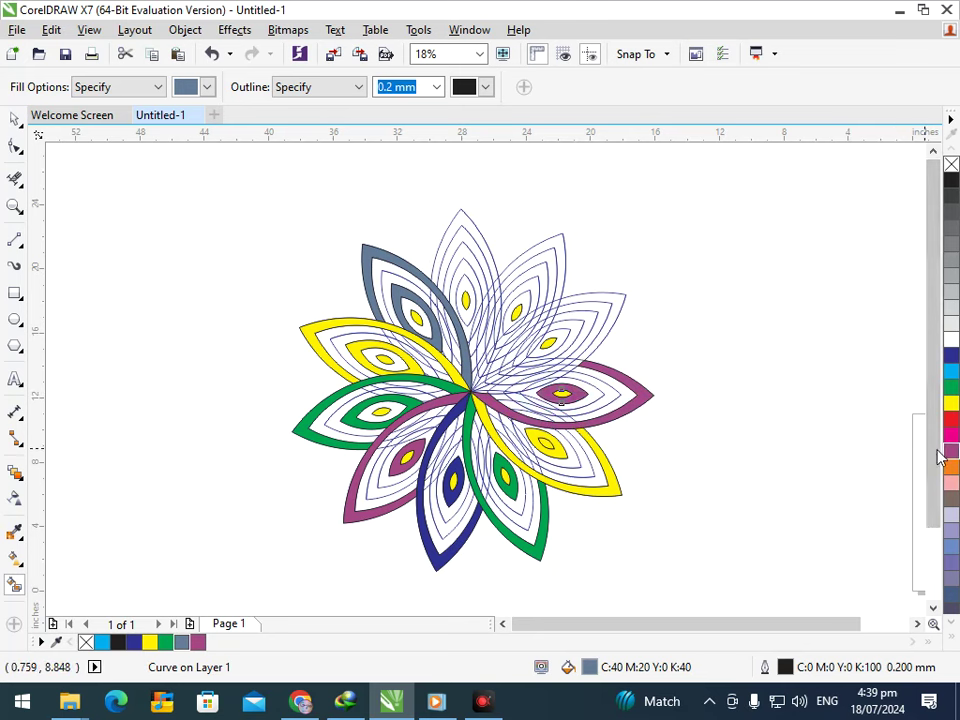
Smart-fill the outer band and inner ring of the lower of the two upper-right petals in blue-grey and those of the upper one in dark blue
left_click(600, 340)
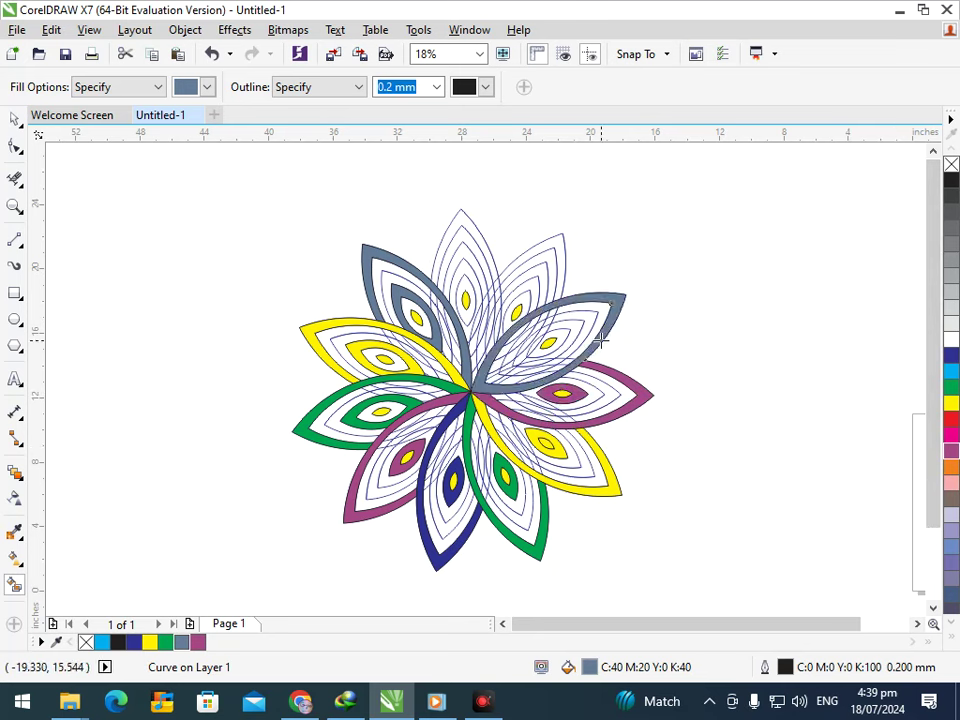
left_click(559, 252)
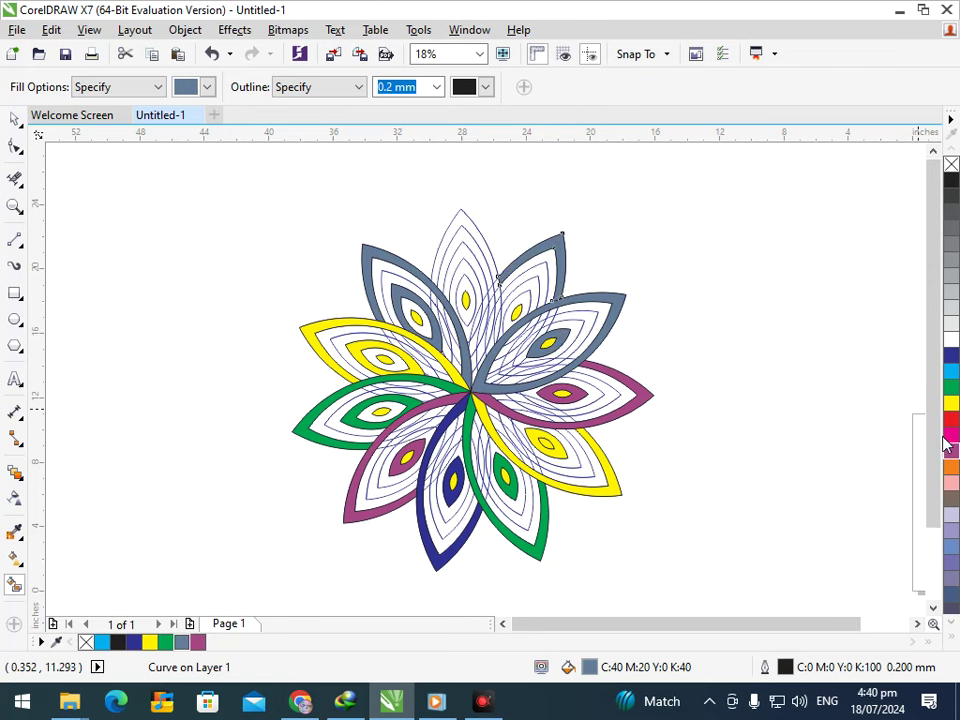
right_click(951, 356)
left_click(522, 302)
left_click(951, 356)
Smart-fill the outer band and inner ring of the top petal and colour both purple
left_click(492, 265)
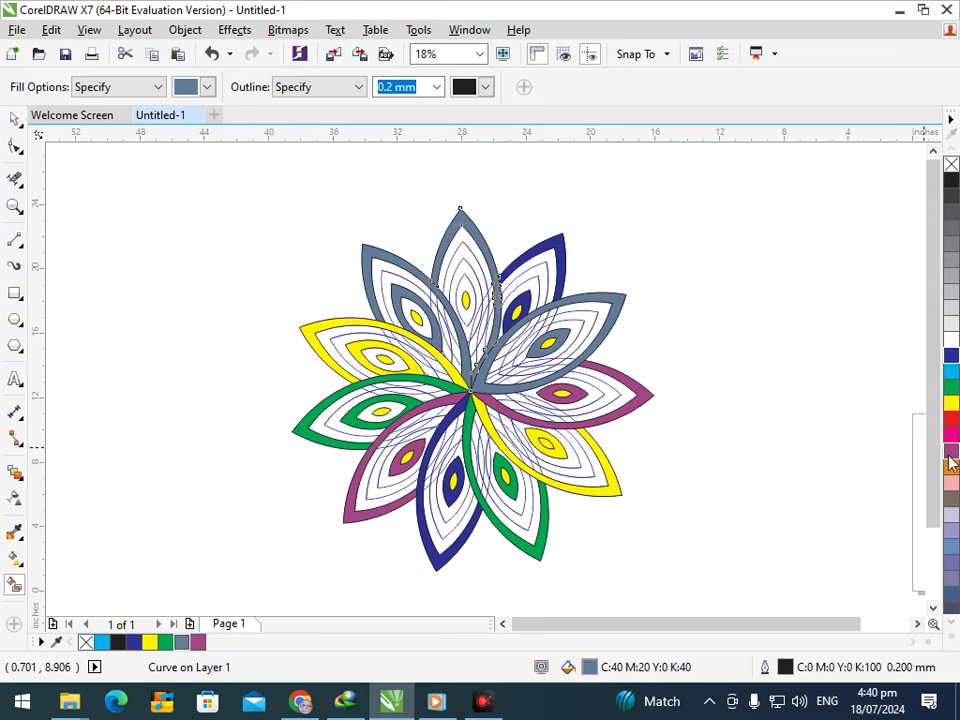
left_click_drag(951, 451, 489, 340)
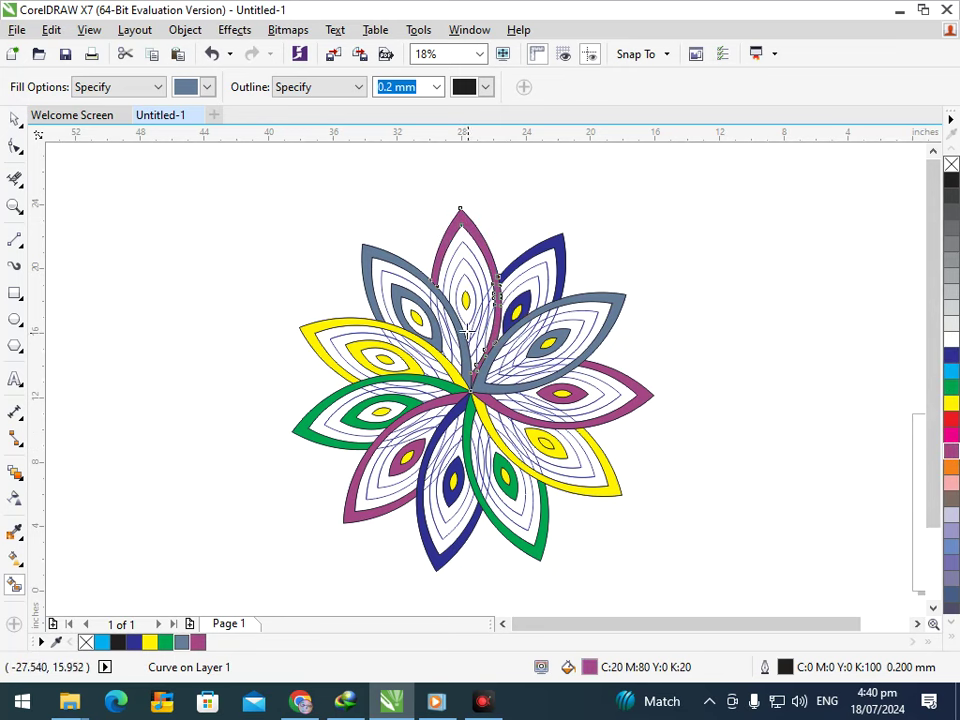
left_click(466, 326)
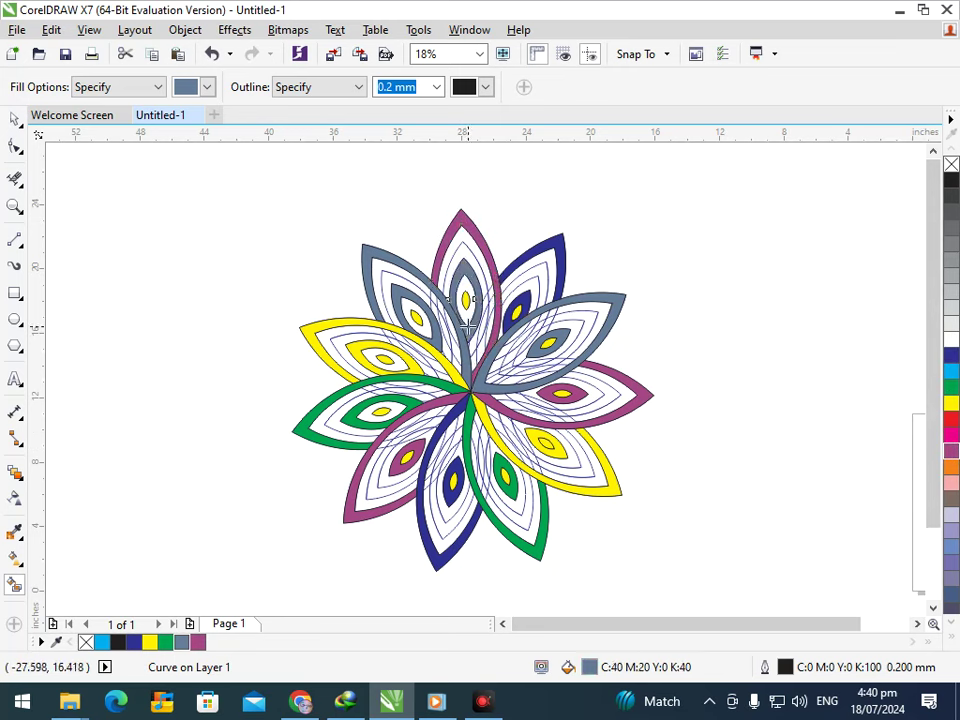
left_click(951, 455)
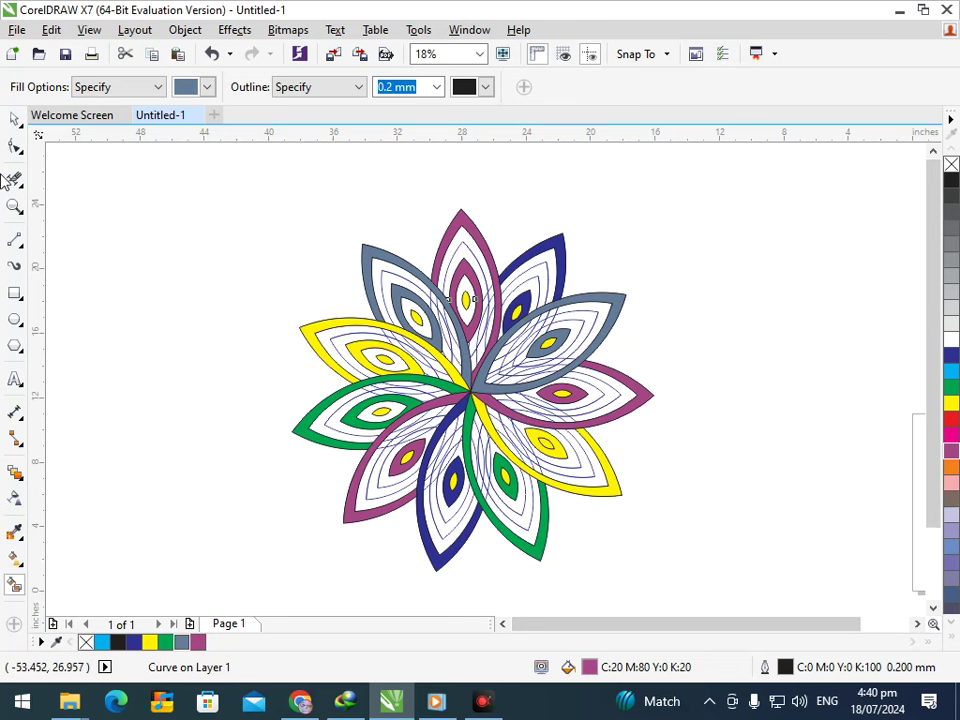
Smart-fill from the empty area outside the flower to create a blue-grey silhouette of the whole flower, and switch to the Pick tool
left_click(161, 291)
left_click(15, 119)
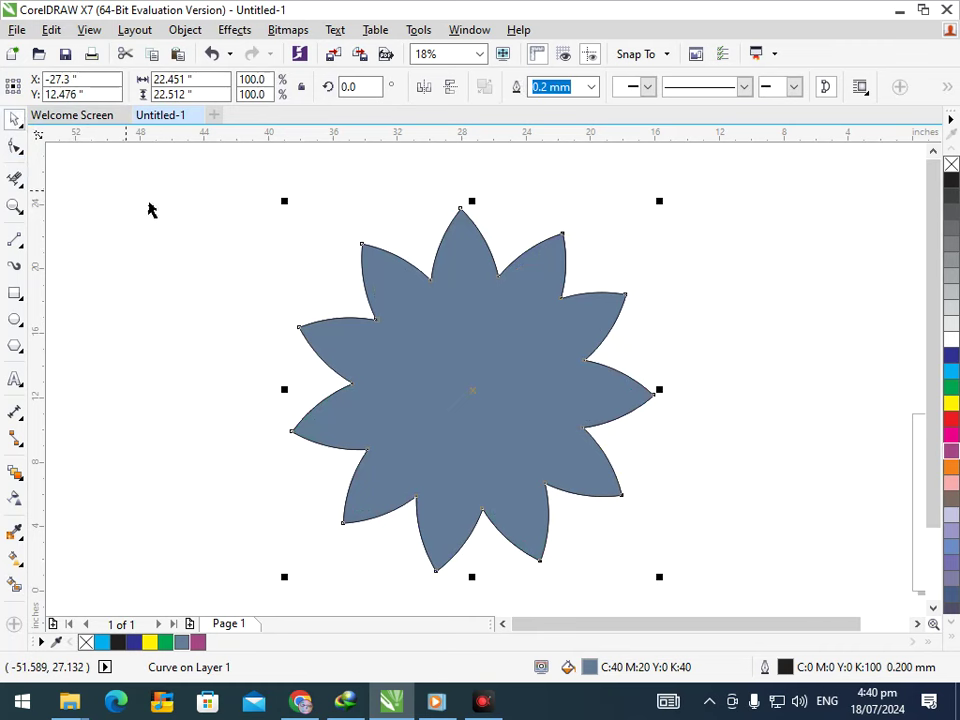
Undo the blue-grey silhouette fill so that only the coloured petals are left, and clear the selection
key("ctrl+z")
left_click(752, 399)
left_click_drag(394, 499, 341, 504)
key("Delete")
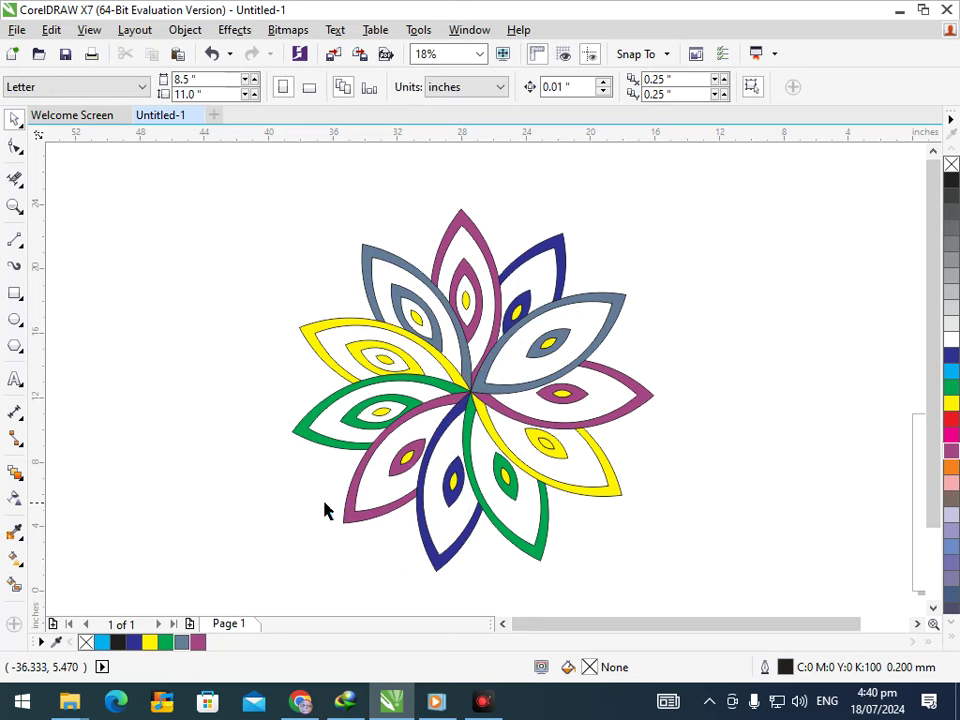
Group all the flower's coloured parts and move the group closer to the page, to about X -20.6, Y 3.2 inches
right_click(273, 452)
left_click_drag(98, 197, 340, 461)
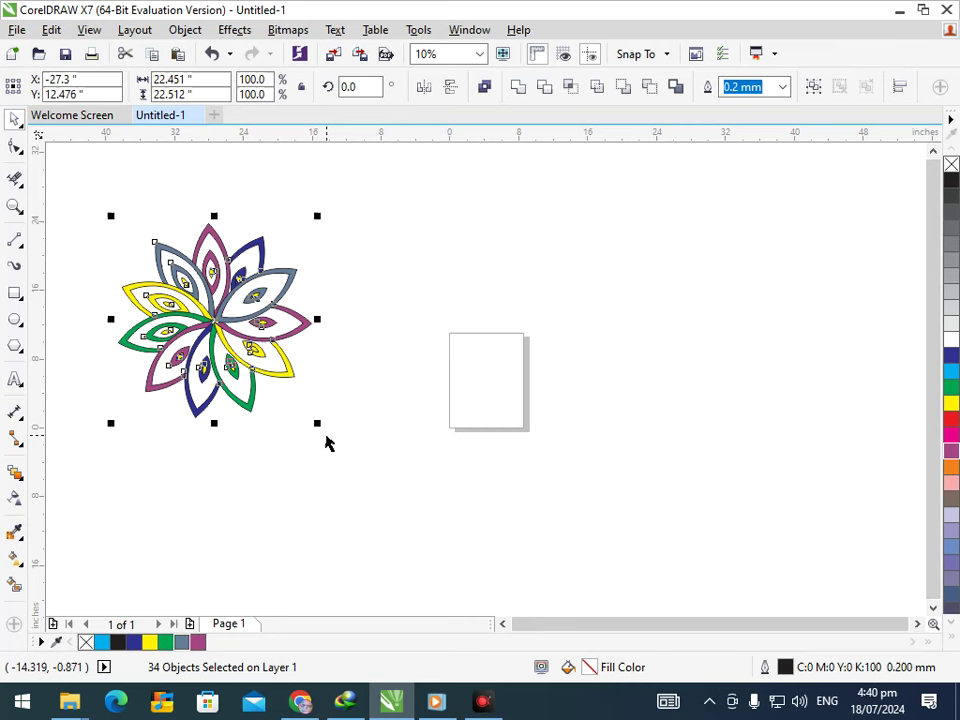
key("ctrl+g")
left_click(298, 484)
left_click_drag(259, 403, 316, 483)
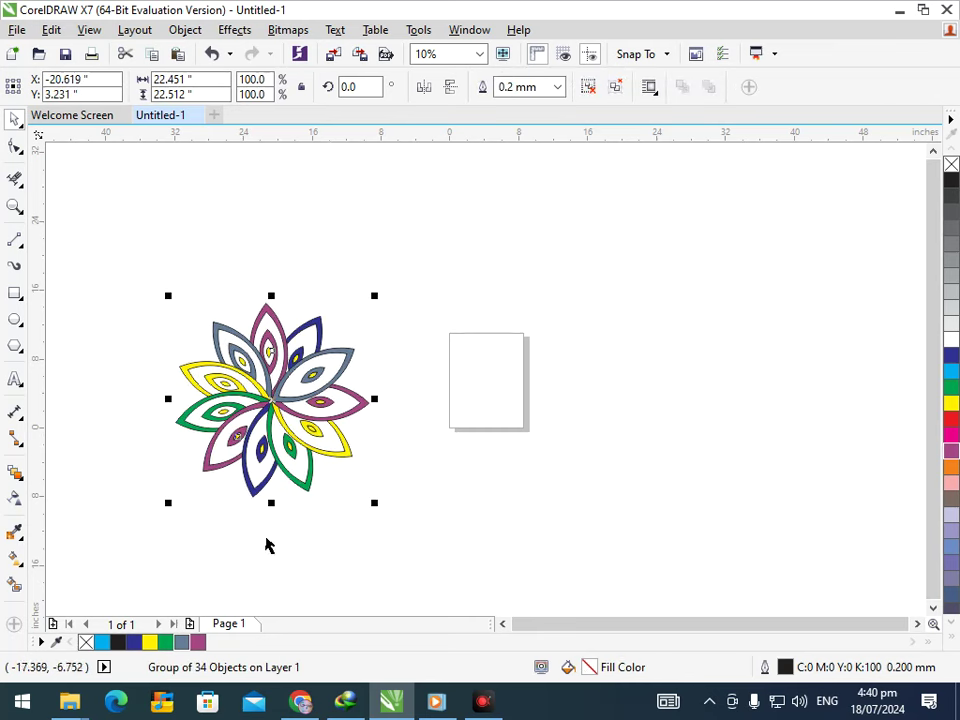
Try layering concentric copies of the flower, one enlarged to about 141% and one reduced to about 77% and rotated about 281°
left_click_drag(168, 503, 130, 545)
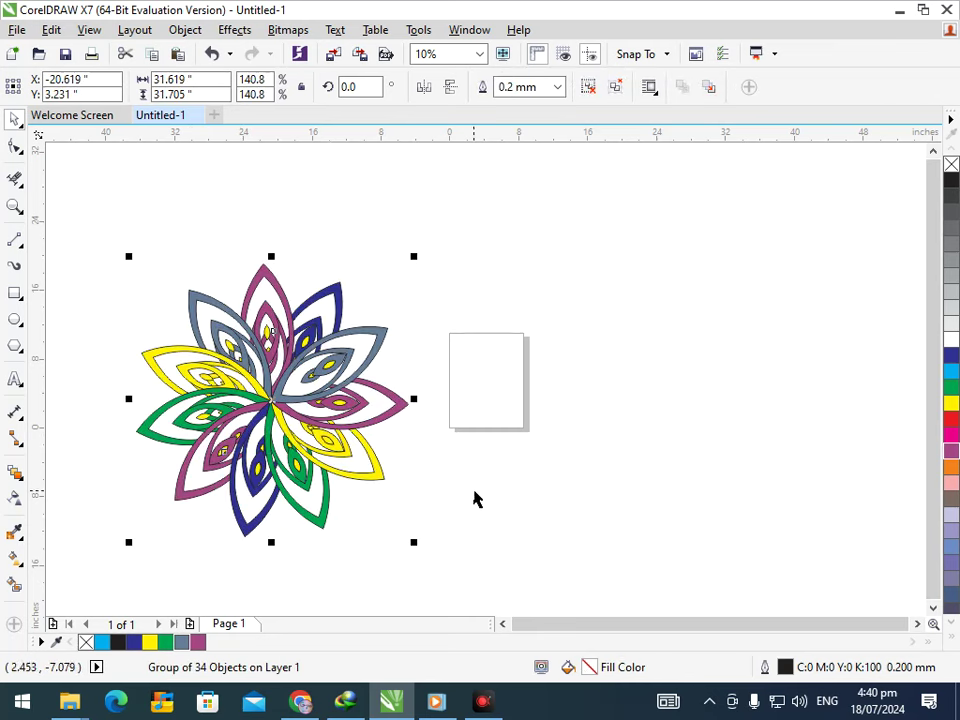
left_click(321, 480)
left_click_drag(416, 548, 214, 492)
key("ctrl+z")
key("ctrl+z")
key("ctrl+z")
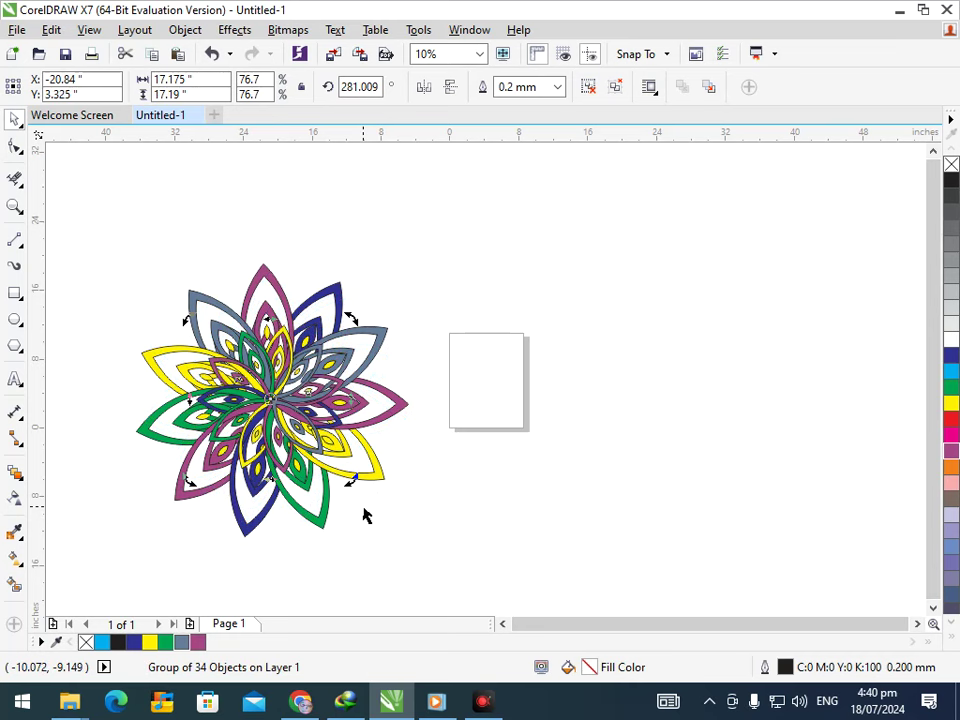
Remove the layered flower copies and place the single original-size flower at about X -26.6, Y 11.9 inches
left_click(172, 323)
left_click_drag(141, 276, 395, 515)
left_click_drag(300, 453, 203, 331)
left_click(298, 448)
left_click_drag(108, 213, 340, 435)
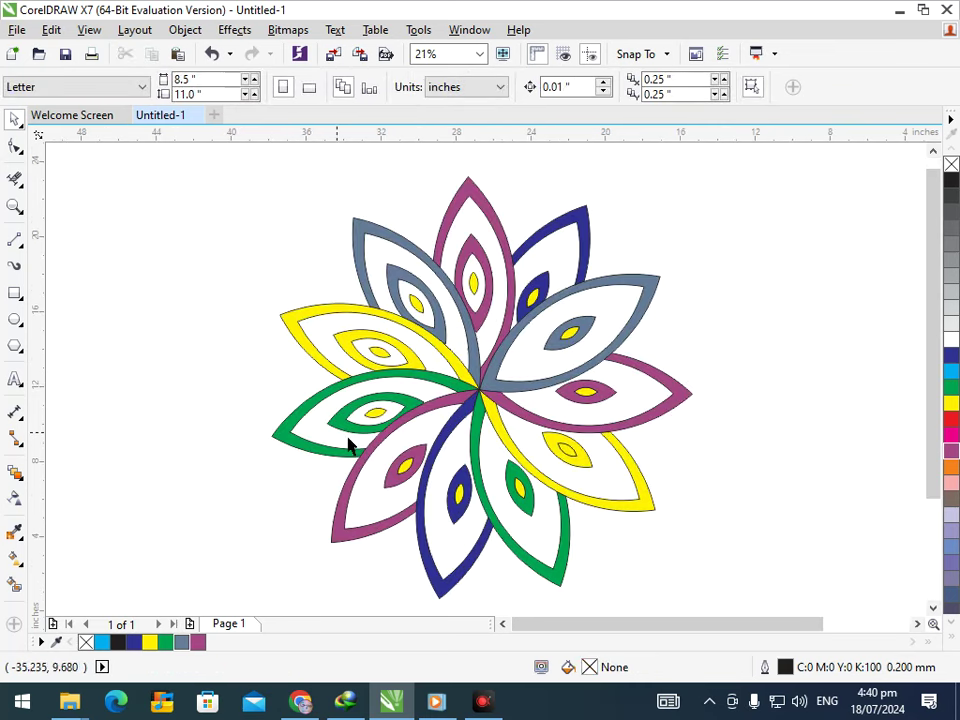
Scale the flower group down about its centre to about 81%, roughly 18.2 by 18.2 inches, and deselect it
left_click(479, 487)
left_click_drag(262, 602, 253, 521)
left_click(245, 570)
left_click(436, 567)
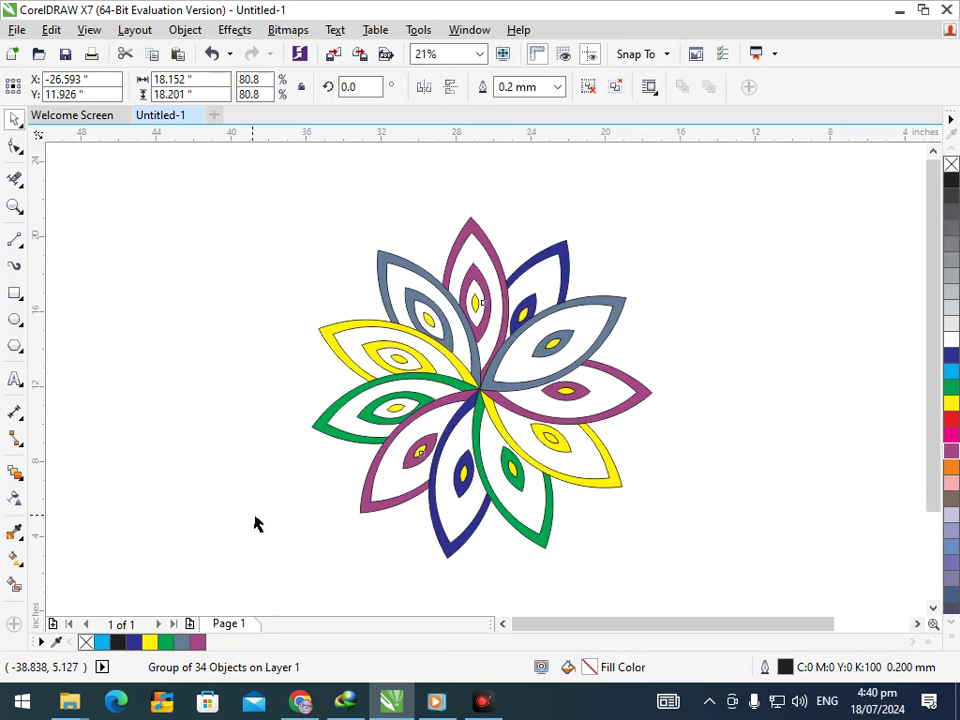
left_click(335, 583)
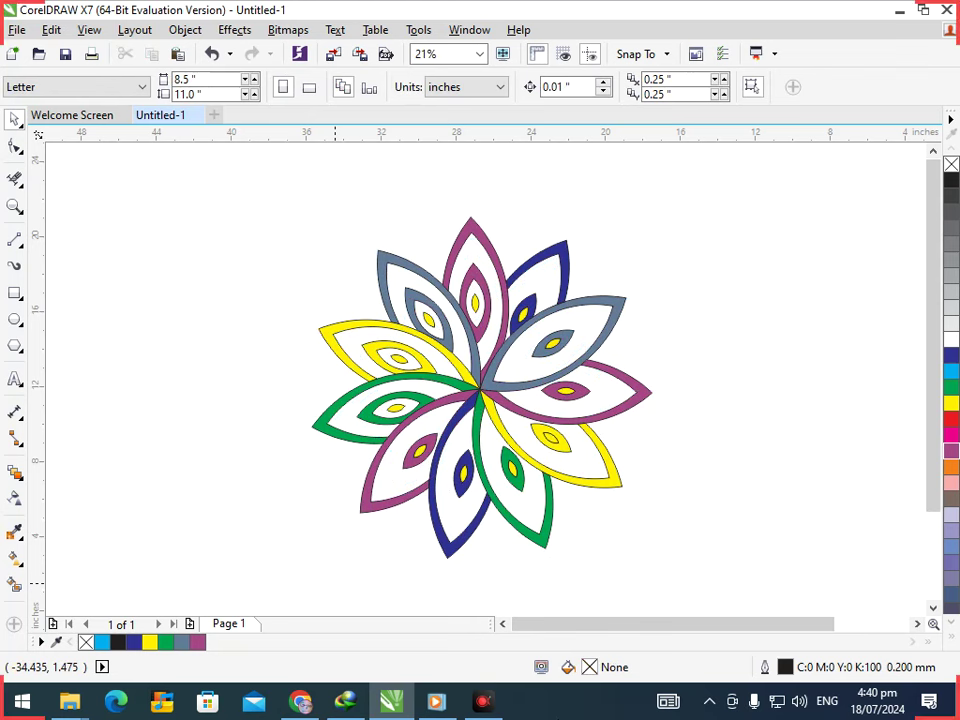